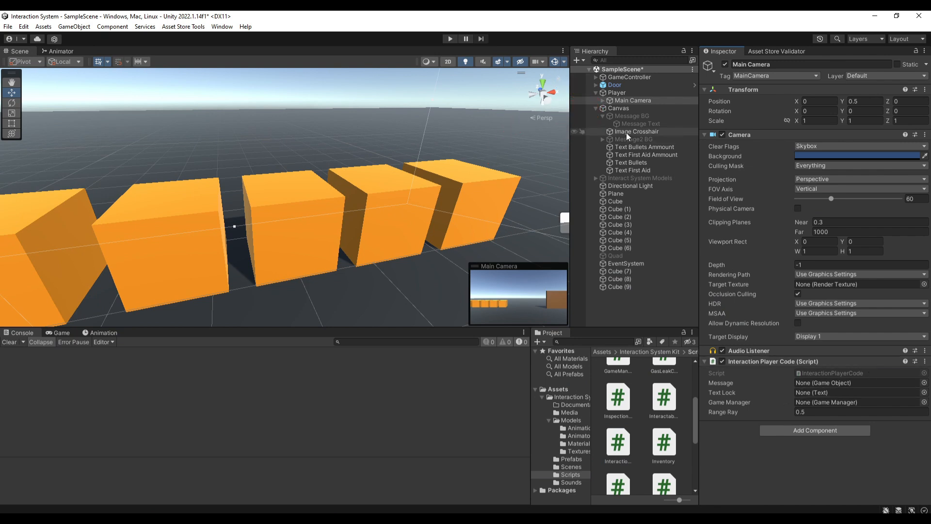
# - Assign Message BG and Message Text to the Main Camera's Interaction Player Code script and set Range Ray to 1.5
pyautogui.moveTo(625, 115); pyautogui.dragTo(817, 386)
pyautogui.moveTo(631, 121); pyautogui.dragTo(804, 393)
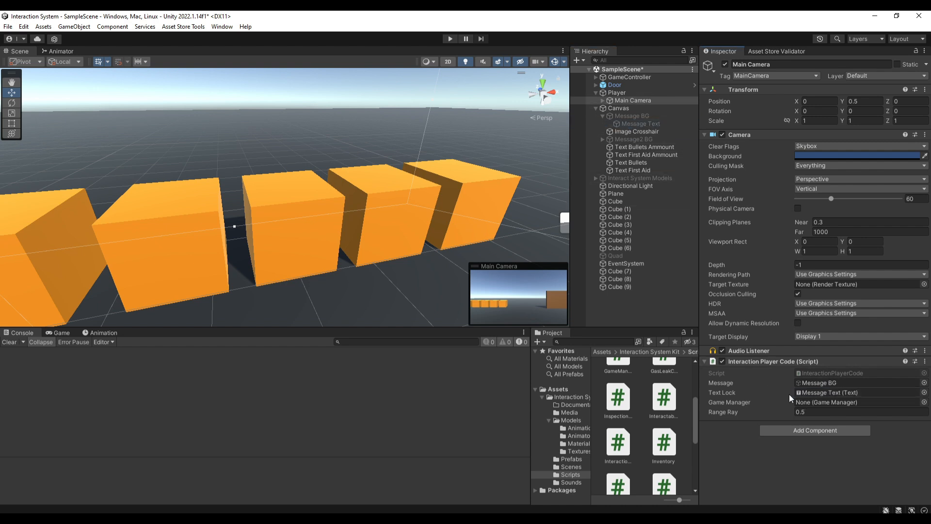
pyautogui.click(822, 412)
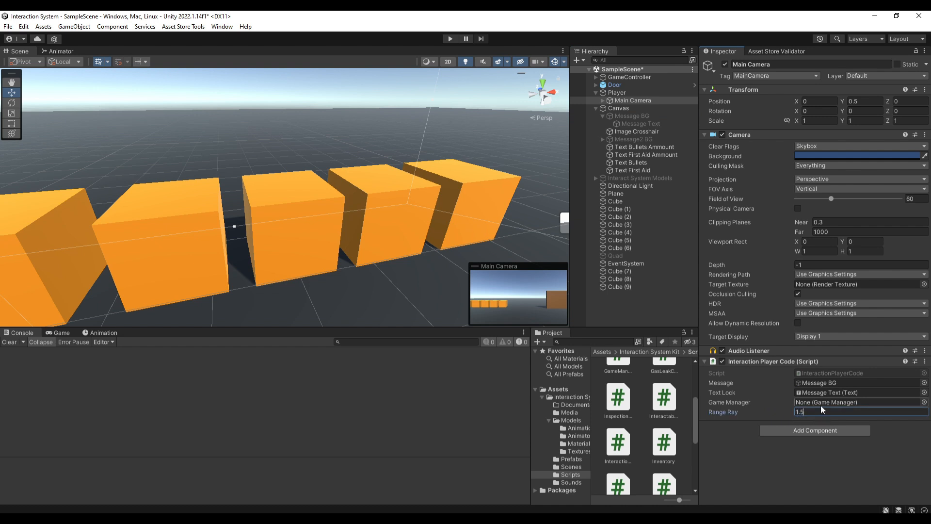
pyautogui.press('Return')
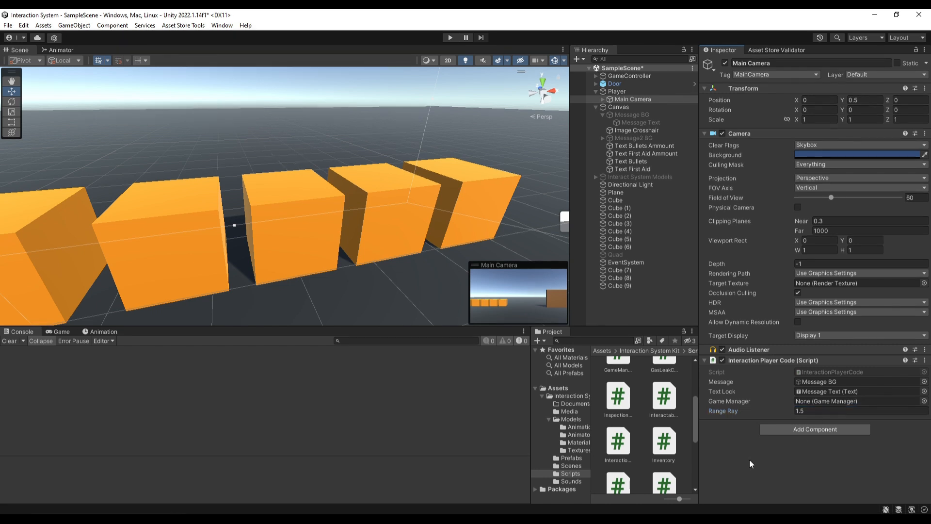
# - Place the Diamond model on the middle orange cube and attach the Collectable script to it
pyautogui.click(570, 418)
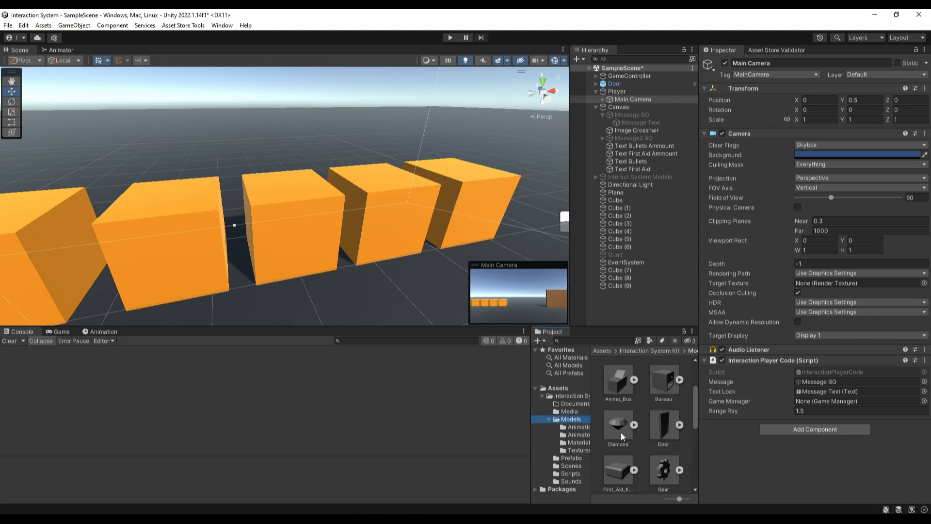
pyautogui.moveTo(621, 432); pyautogui.dragTo(291, 190)
pyautogui.click(571, 474)
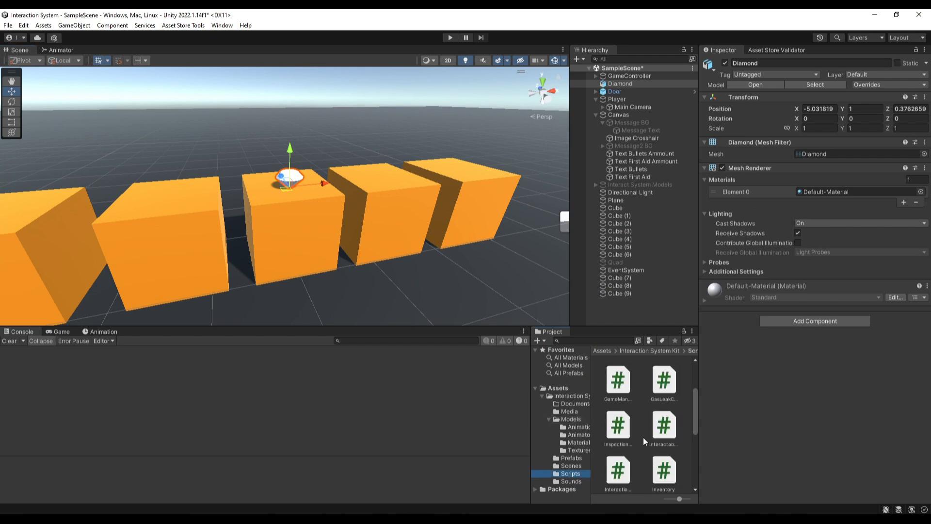
pyautogui.scroll(2, 643, 437)
pyautogui.moveTo(621, 389); pyautogui.dragTo(755, 372)
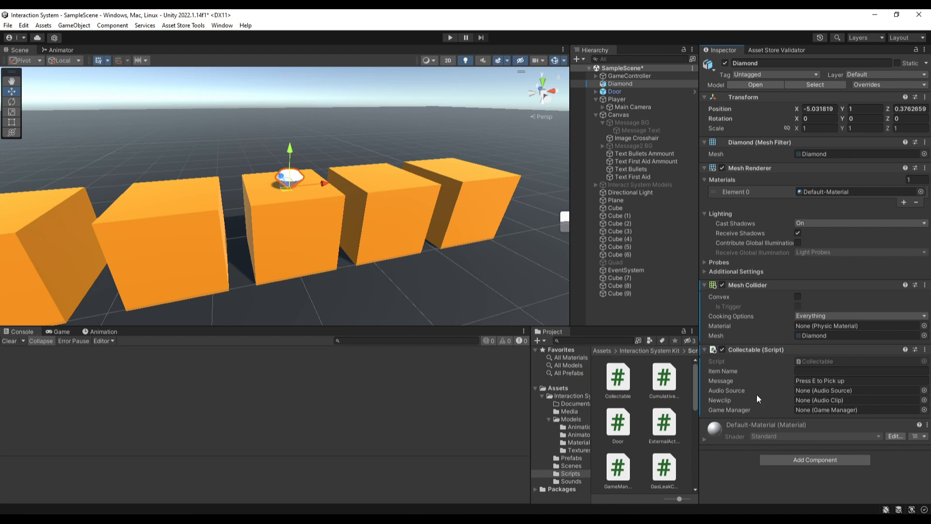
# - Set the diamond's Item Name to "diamond Blue" and assign the Grab_Item sound as its Newclip
pyautogui.click(816, 370)
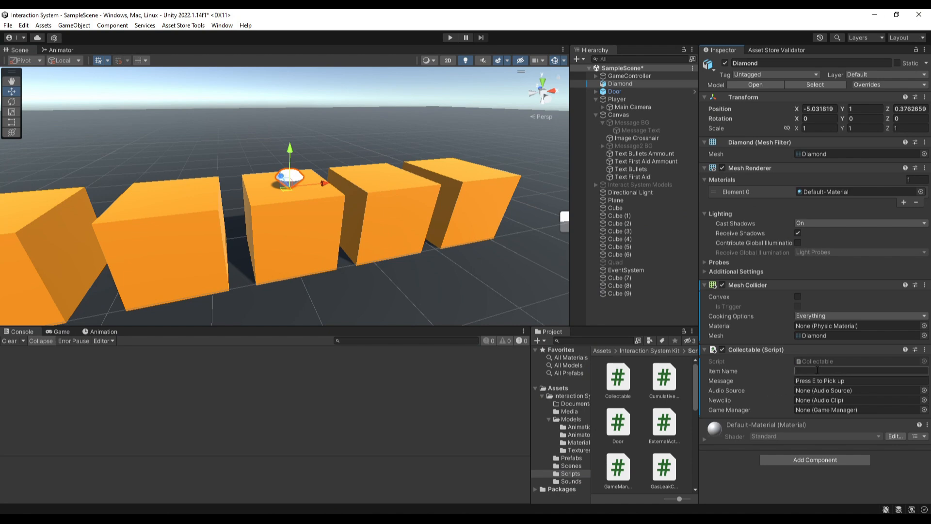
pyautogui.write('diamond Blue')
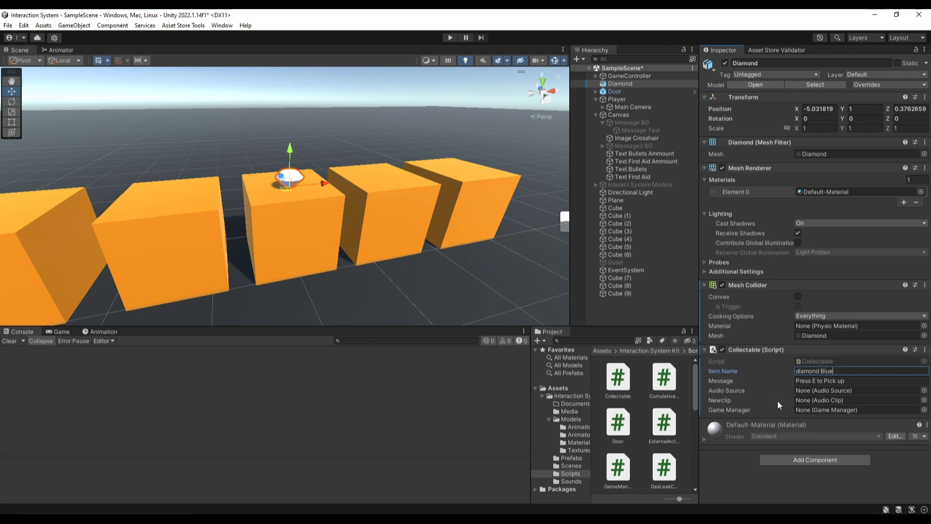
pyautogui.click(570, 481)
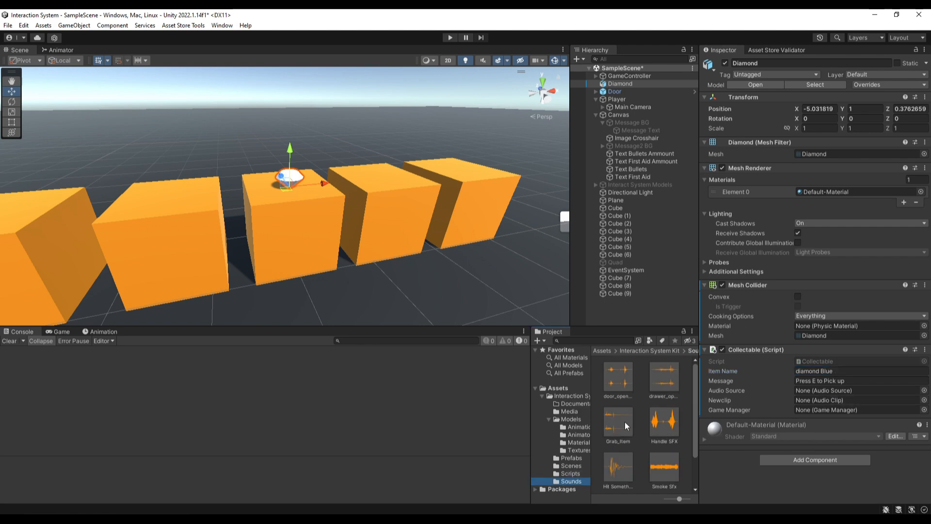
pyautogui.moveTo(625, 426); pyautogui.dragTo(808, 403)
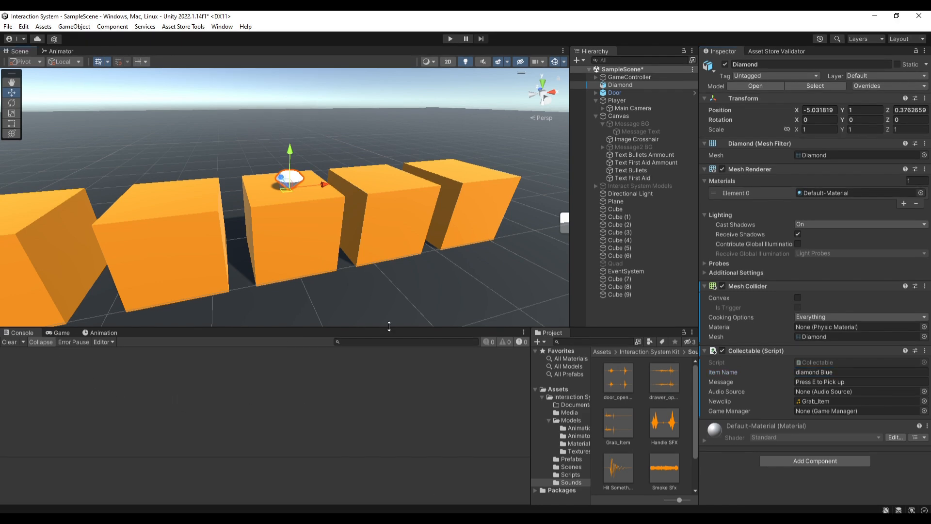
# - Enlarge the game view, run the scene, and walk to the diamond to test picking it up
pyautogui.moveTo(387, 328); pyautogui.dragTo(407, 209)
pyautogui.moveTo(530, 322); pyautogui.dragTo(599, 322)
pyautogui.moveTo(446, 207); pyautogui.dragTo(452, 167)
pyautogui.click(450, 39)
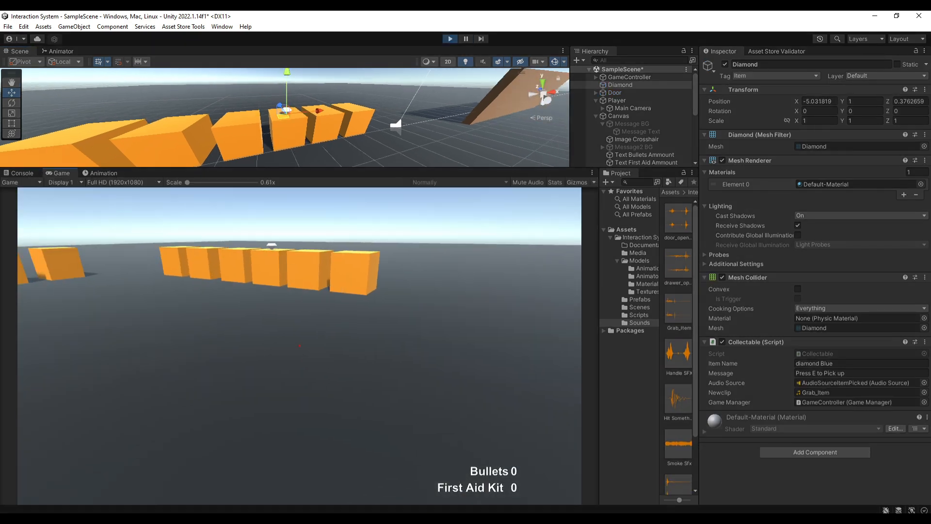
pyautogui.press('w')
pyautogui.press('w')
pyautogui.press('space')
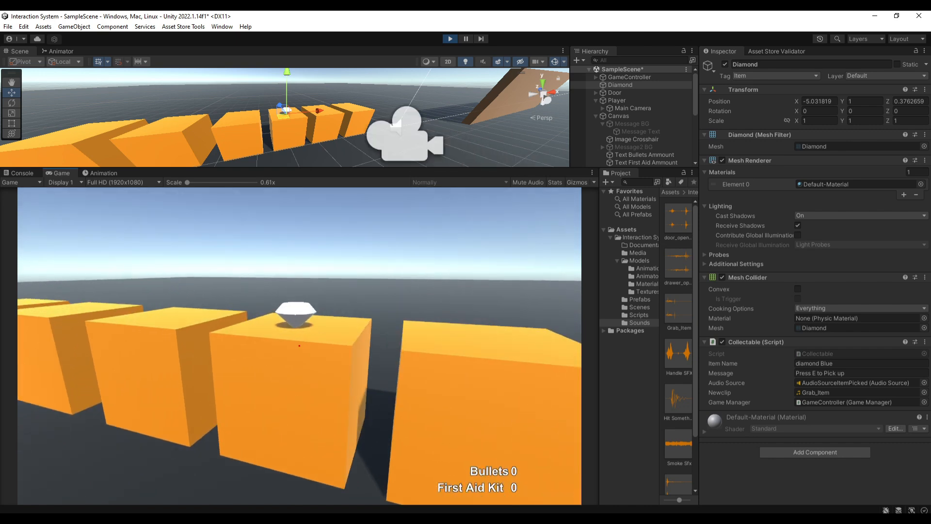
pyautogui.press('e')
pyautogui.press('s')
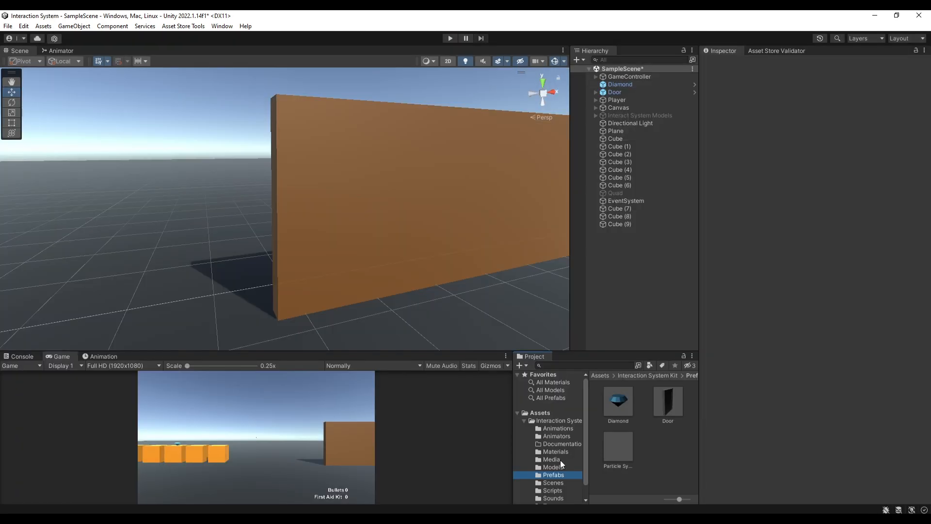
# - Place the Switch model on the brown wall and set its Y rotation to 180
pyautogui.click(554, 467)
pyautogui.scroll(-6, 651, 434)
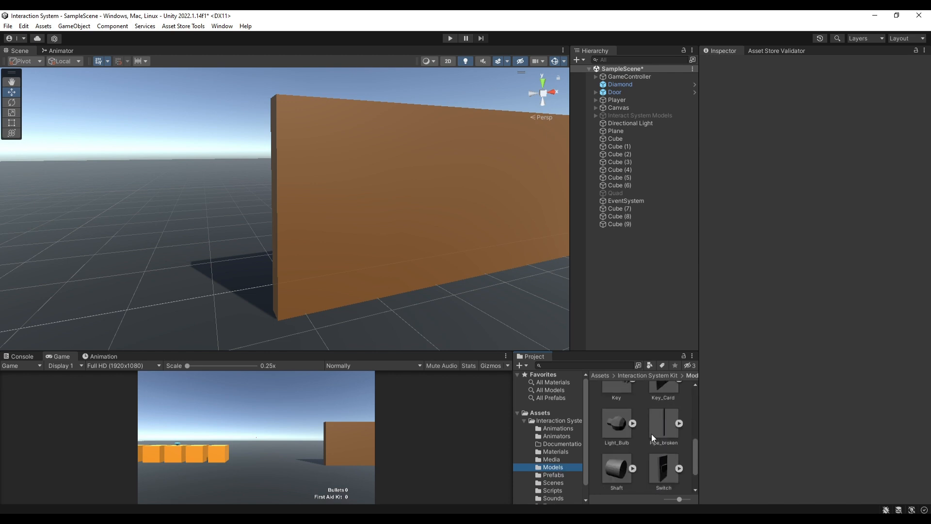
pyautogui.scroll(-1, 650, 433)
pyautogui.moveTo(670, 439); pyautogui.dragTo(382, 224)
pyautogui.click(861, 119)
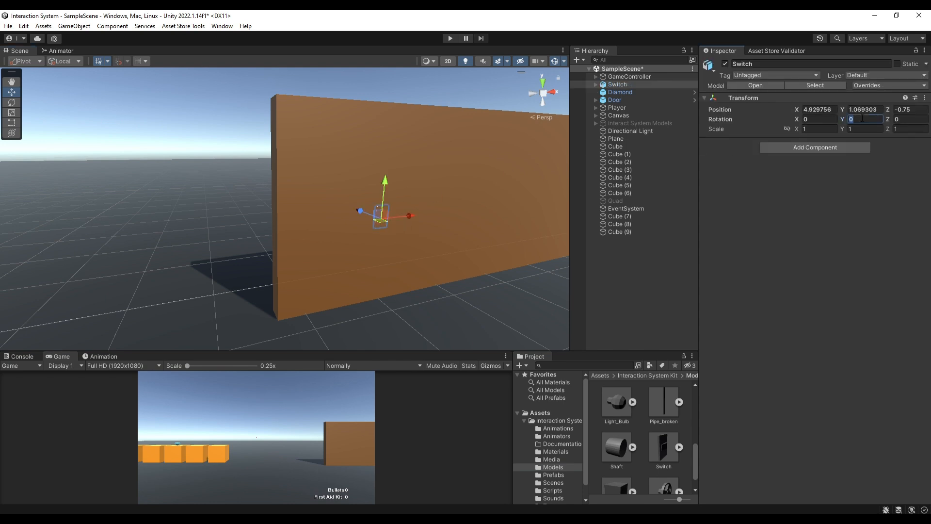
pyautogui.write('180')
# - Place the Light_Bulb model on the wall above the switch and set its Y rotation to 180
pyautogui.moveTo(635, 429); pyautogui.dragTo(413, 132)
pyautogui.click(871, 119)
pyautogui.write('180')
# - Add a Point Light as a child of Light_Bulb and offset it along Z to about 0.313
pyautogui.rightClick(618, 86)
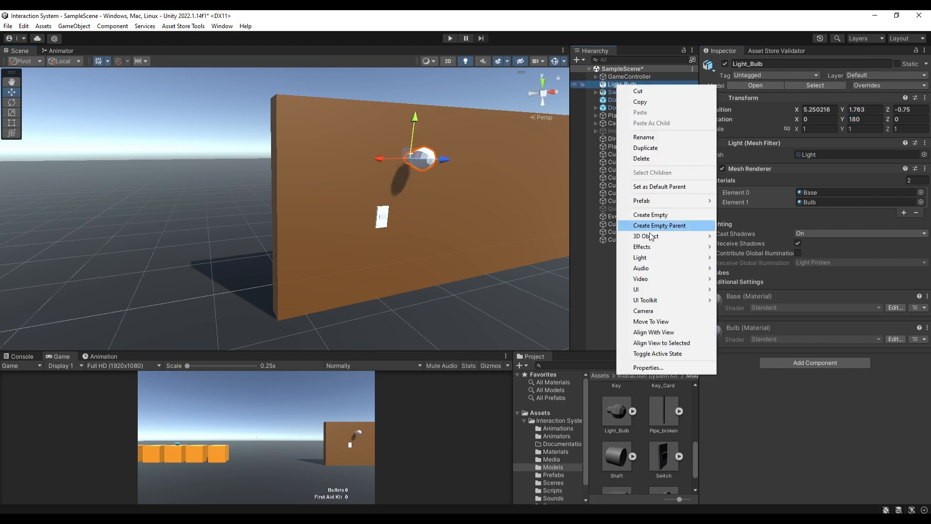
pyautogui.moveTo(644, 257)
pyautogui.click(745, 268)
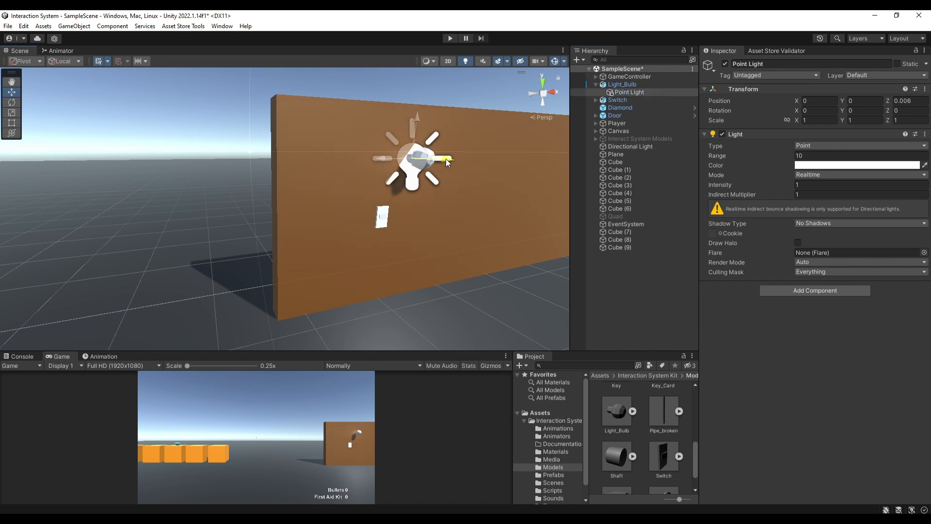
# - Attach the LightCode script to Light_Bulb and fill two Props elements with Light_Bulb and Point Light
pyautogui.click(553, 490)
pyautogui.moveTo(667, 425); pyautogui.dragTo(761, 388)
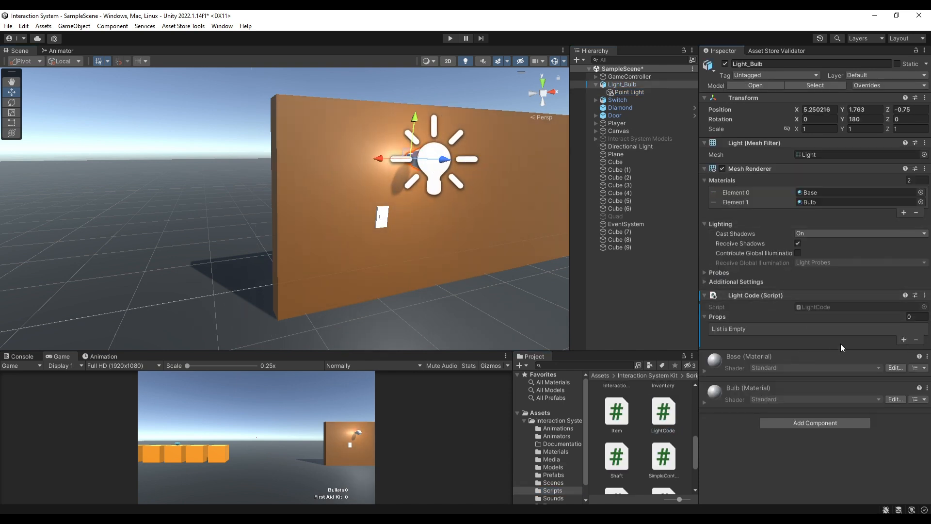
pyautogui.click(904, 339)
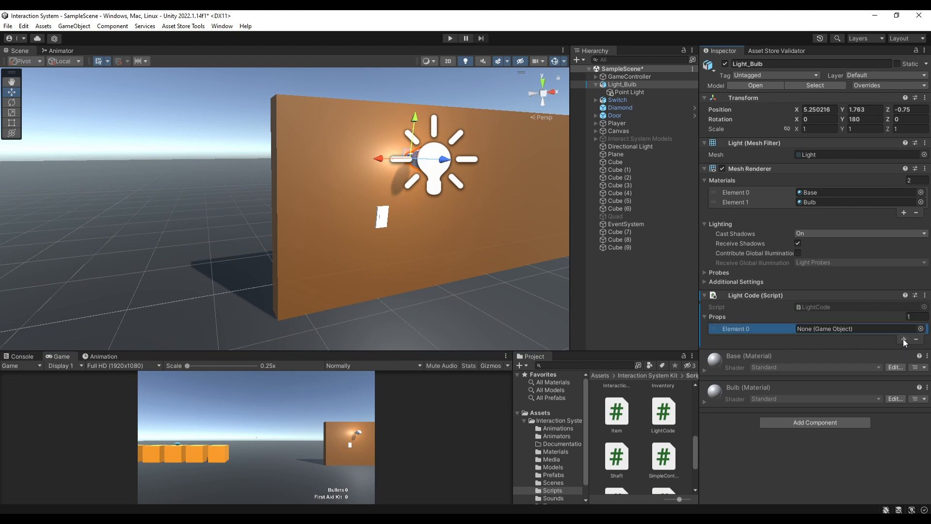
pyautogui.click(903, 339)
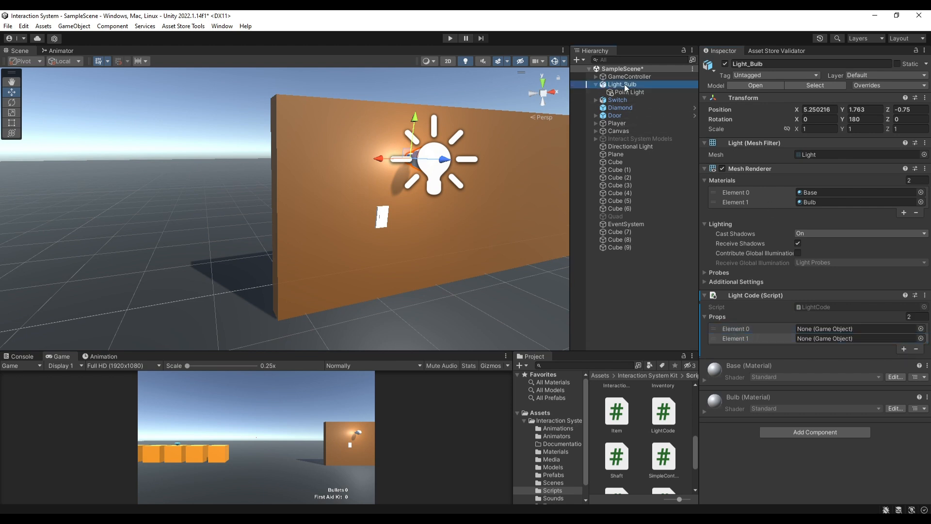
pyautogui.moveTo(624, 84); pyautogui.dragTo(834, 328)
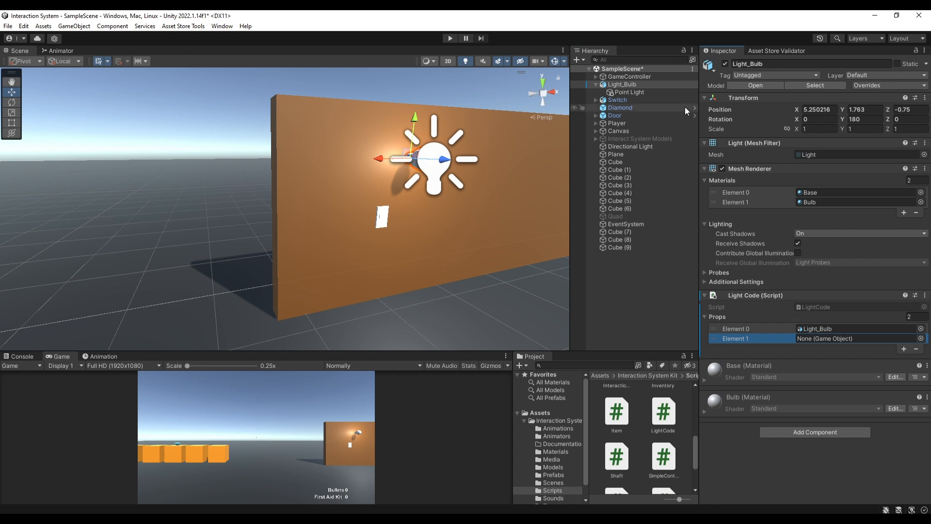
pyautogui.moveTo(644, 92); pyautogui.dragTo(846, 340)
# - Set the Point Light's Indirect Multiplier to 0 and deactivate the light object
pyautogui.click(639, 93)
pyautogui.moveTo(799, 194); pyautogui.dragTo(695, 199)
pyautogui.write('0')
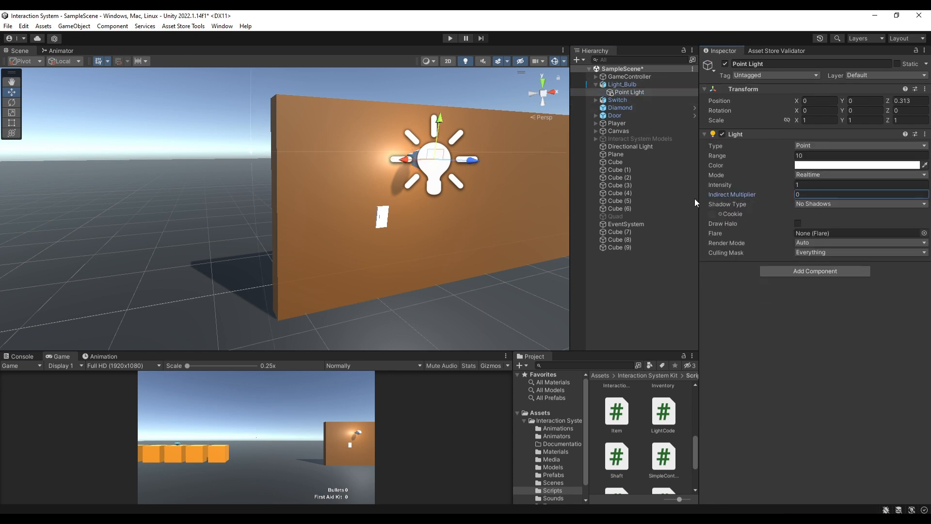
pyautogui.click(724, 64)
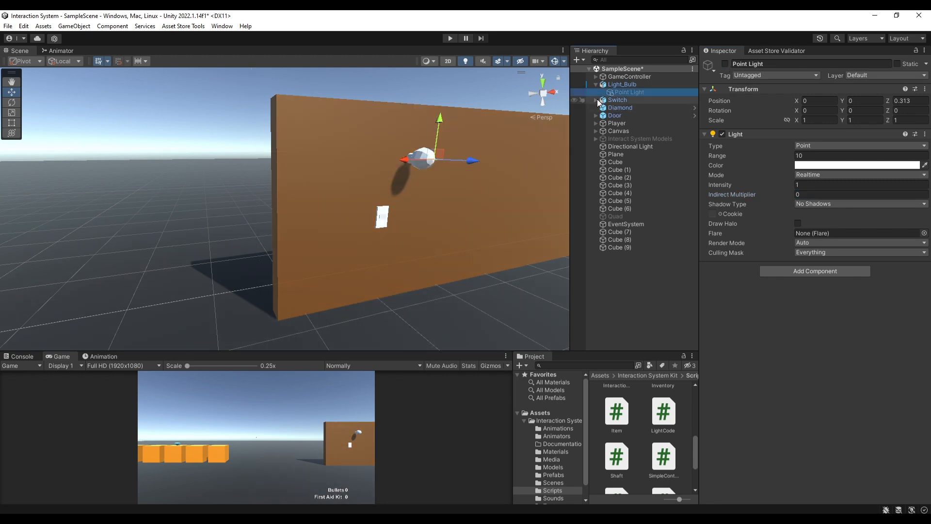
# - Attach the Interactable script to the Switch child object inside the switch model, with Item Name "Switch"
pyautogui.click(597, 99)
pyautogui.click(630, 107)
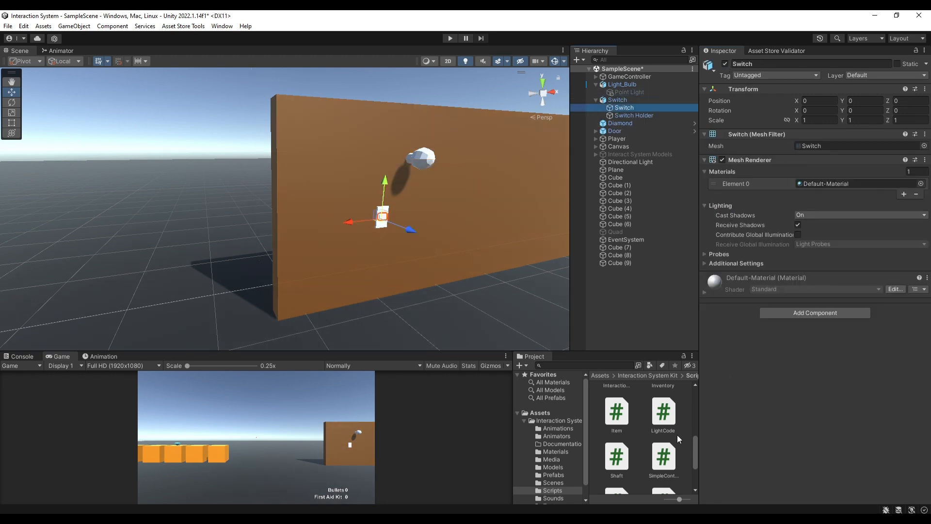
pyautogui.scroll(2, 676, 435)
pyautogui.moveTo(663, 408); pyautogui.dragTo(815, 339)
# - Change the switch's interaction message to "Press E to turn on/off"
pyautogui.moveTo(838, 372); pyautogui.dragTo(863, 372)
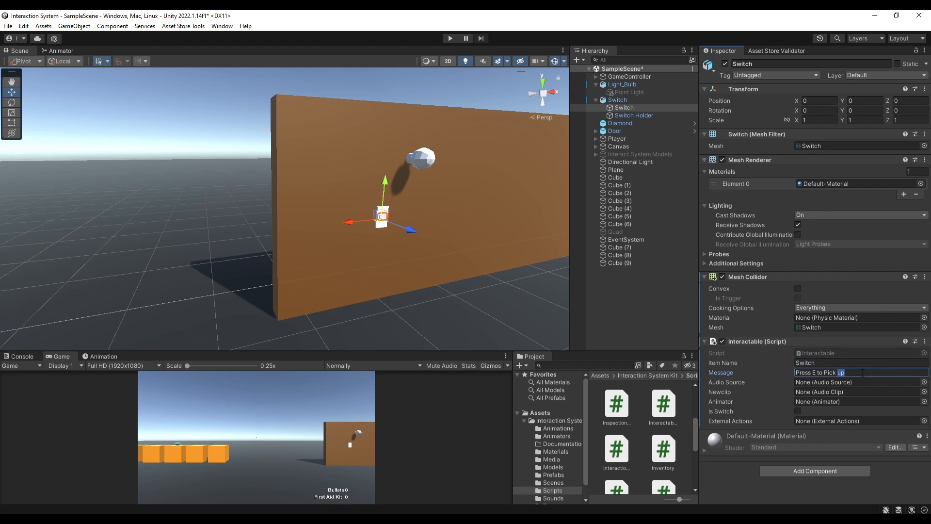
pyautogui.press('BackSpace')
pyautogui.press('BackSpace')
pyautogui.press('BackSpace')
pyautogui.press('BackSpace')
pyautogui.press('BackSpace')
pyautogui.press('BackSpace')
pyautogui.write('t')
# - Assign the Switch sound as the switch's Newclip and add the Switch animator controller to the object
pyautogui.scroll(-1, 559, 463)
pyautogui.click(557, 483)
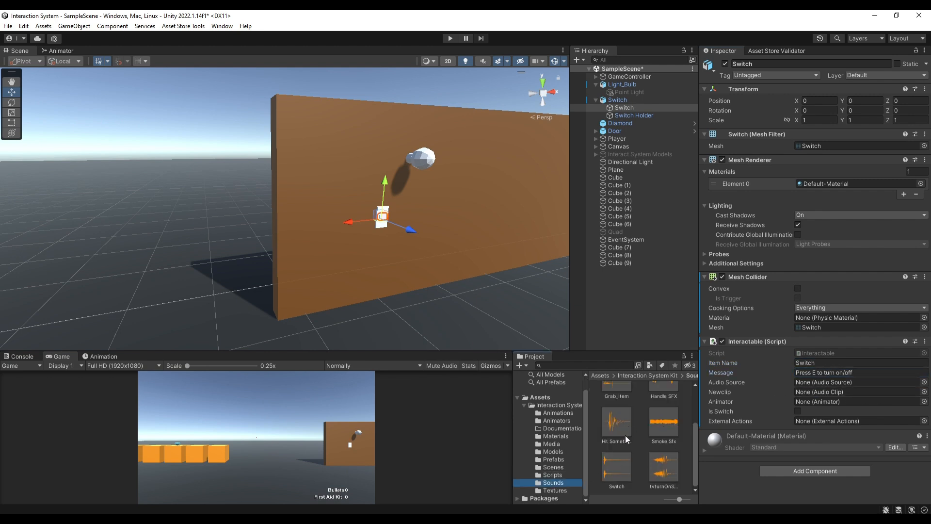
pyautogui.moveTo(618, 472); pyautogui.dragTo(827, 392)
pyautogui.click(558, 421)
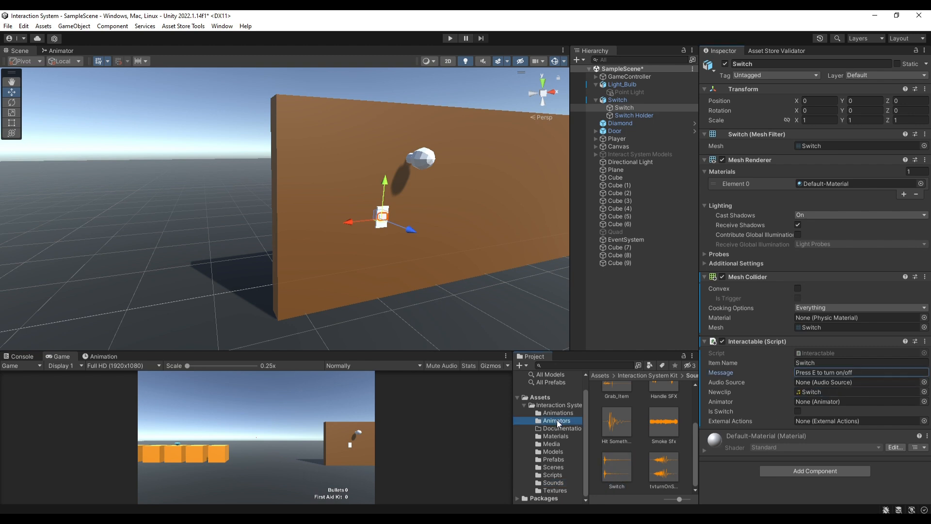
pyautogui.moveTo(665, 450); pyautogui.dragTo(732, 484)
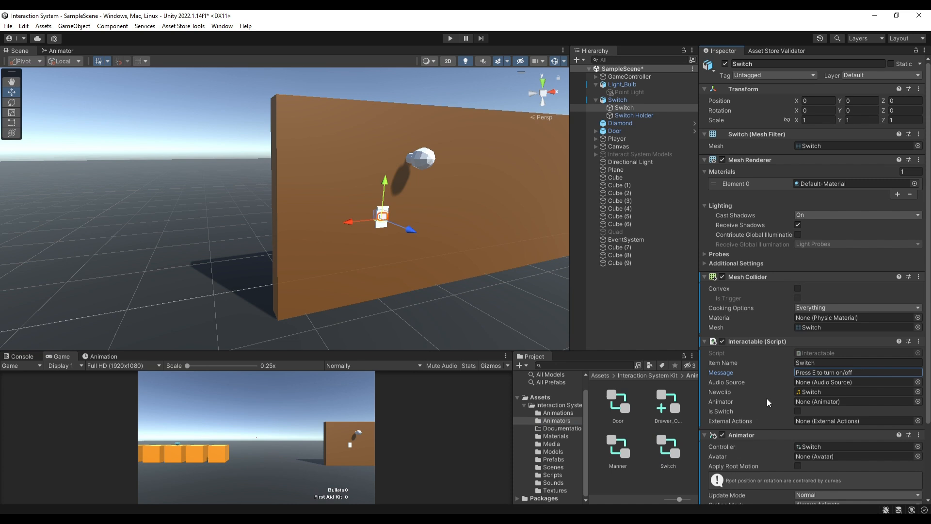
# - Enable Is Switch on the Interactable script and assign Light_Bulb as its External Actions
pyautogui.scroll(-3, 768, 395)
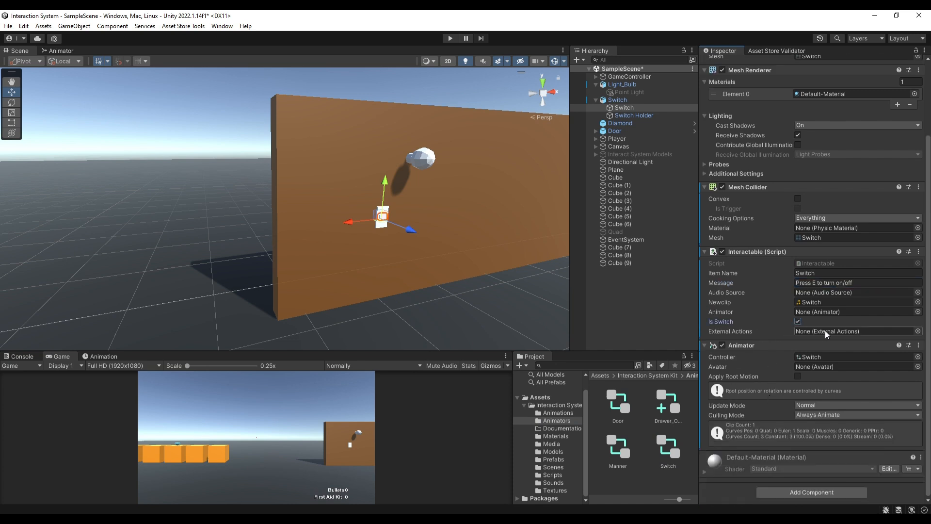
pyautogui.moveTo(633, 80); pyautogui.dragTo(829, 330)
# - Enlarge the game view, run the scene, and toggle the wall switch repeatedly to test the light
pyautogui.moveTo(338, 353); pyautogui.dragTo(341, 190)
pyautogui.click(450, 38)
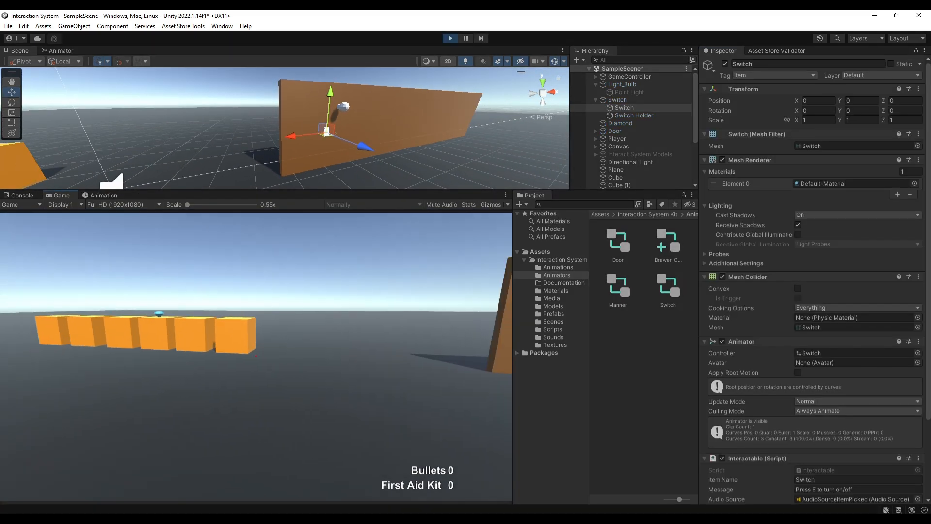
pyautogui.press('w')
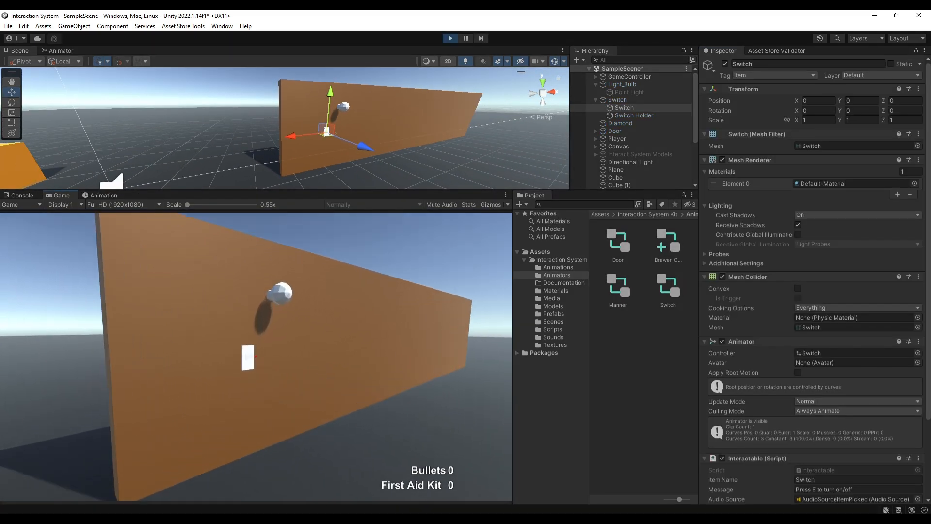
pyautogui.press('e')
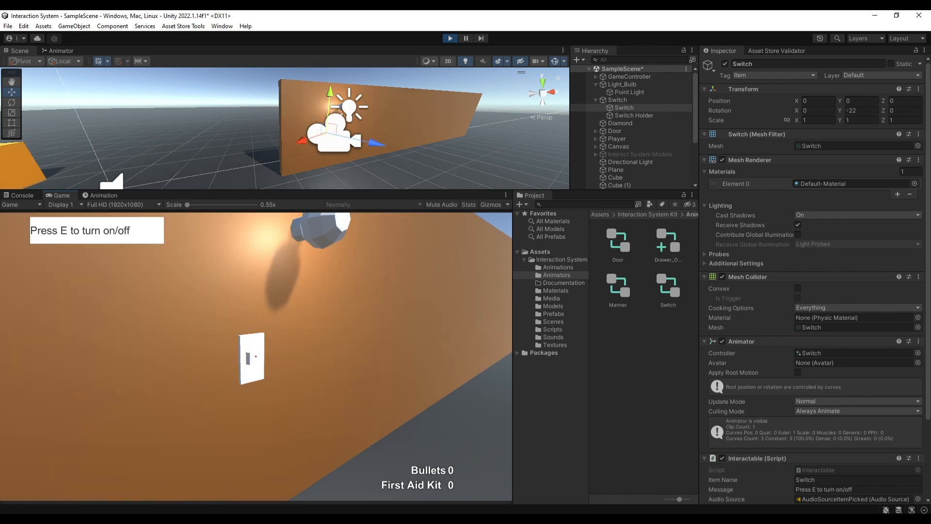
pyautogui.press('e')
pyautogui.press('e')
pyautogui.press('e')
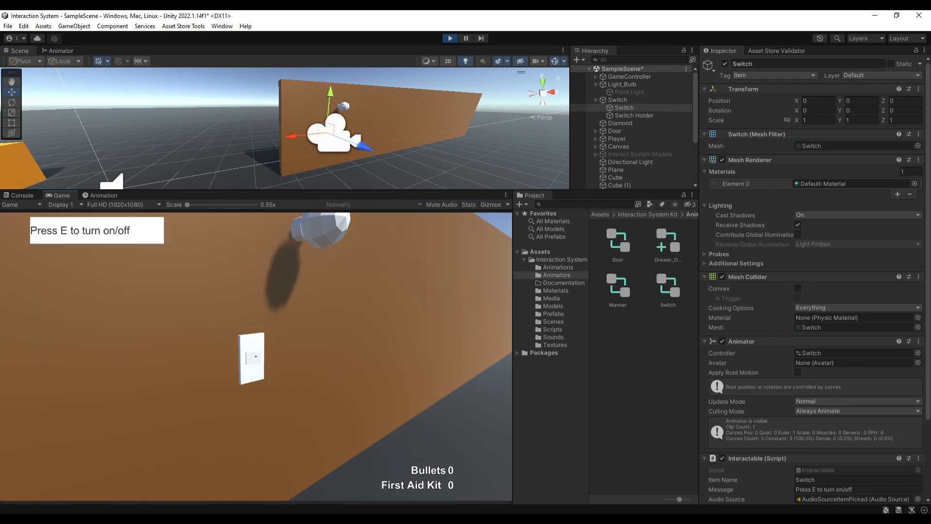
pyautogui.press('e')
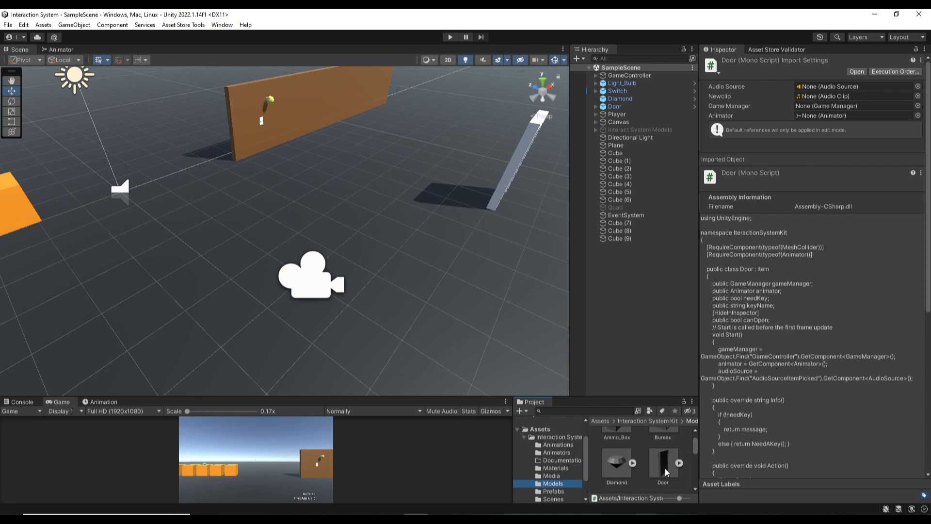
# - Place the Door model in the scene and attach the Door script to its child Door object
pyautogui.moveTo(664, 469); pyautogui.dragTo(179, 237)
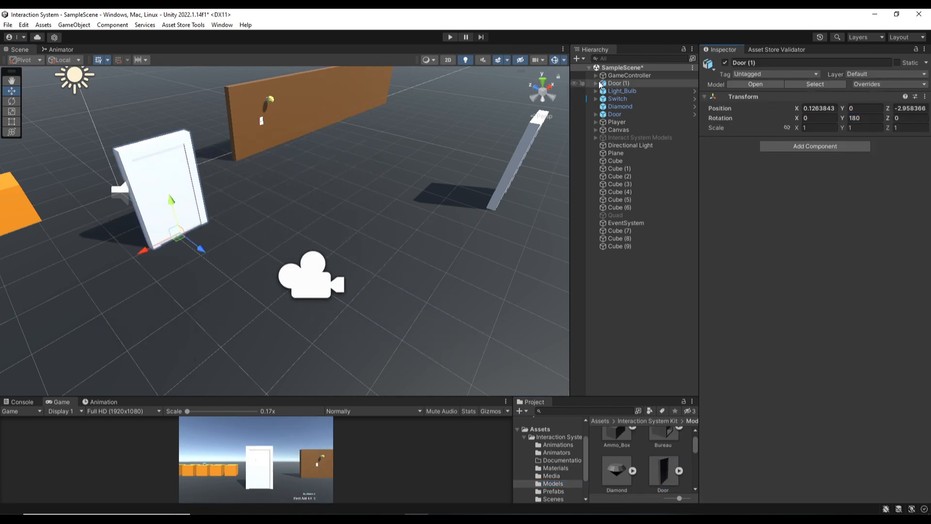
pyautogui.click(595, 83)
pyautogui.click(621, 91)
pyautogui.scroll(-2, 575, 482)
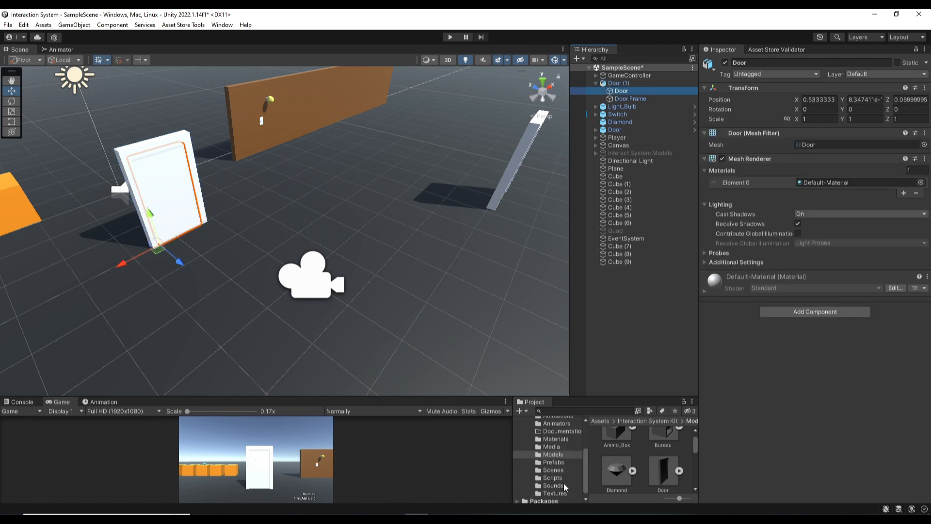
pyautogui.click(561, 478)
pyautogui.moveTo(613, 481); pyautogui.dragTo(794, 412)
# - Assign the Door controller to the new door's Animator and set the Door script's Item Name to "Door"
pyautogui.scroll(-3, 785, 348)
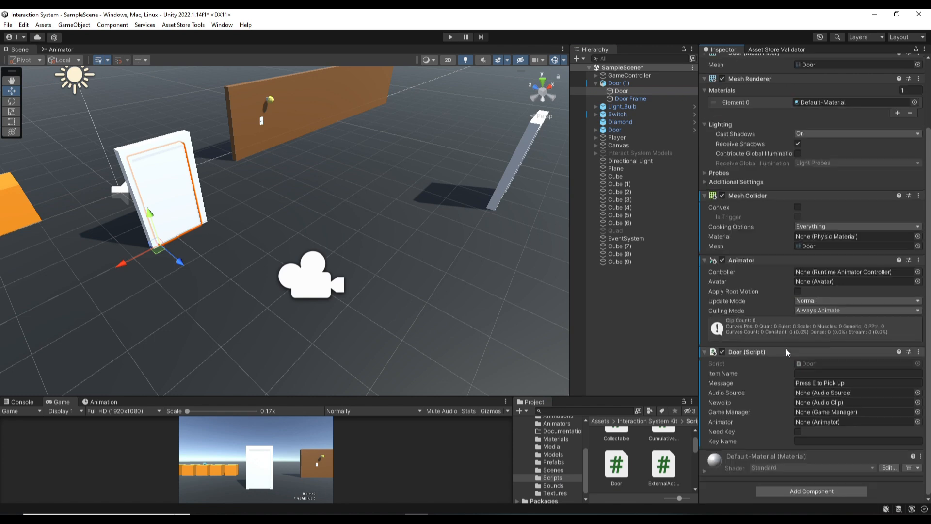
pyautogui.click(918, 272)
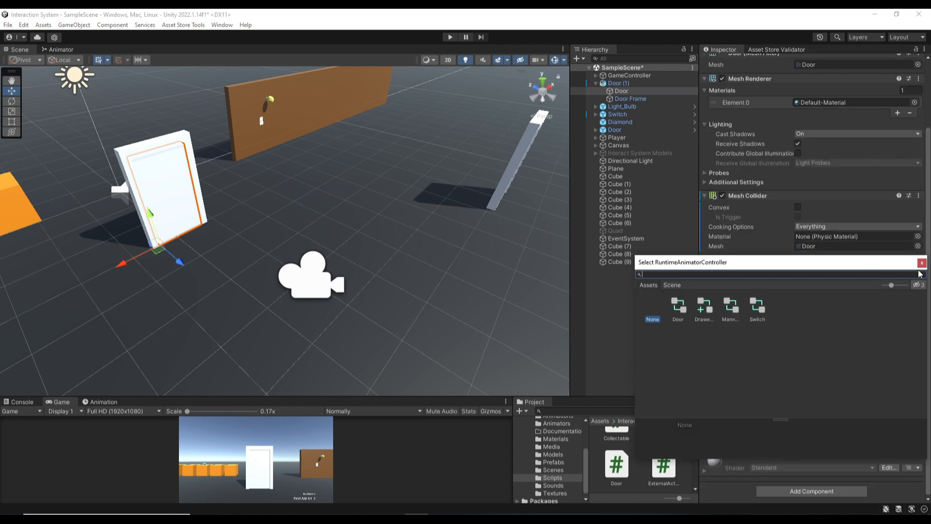
pyautogui.doubleClick(678, 310)
pyautogui.scroll(-1, 824, 339)
pyautogui.click(827, 372)
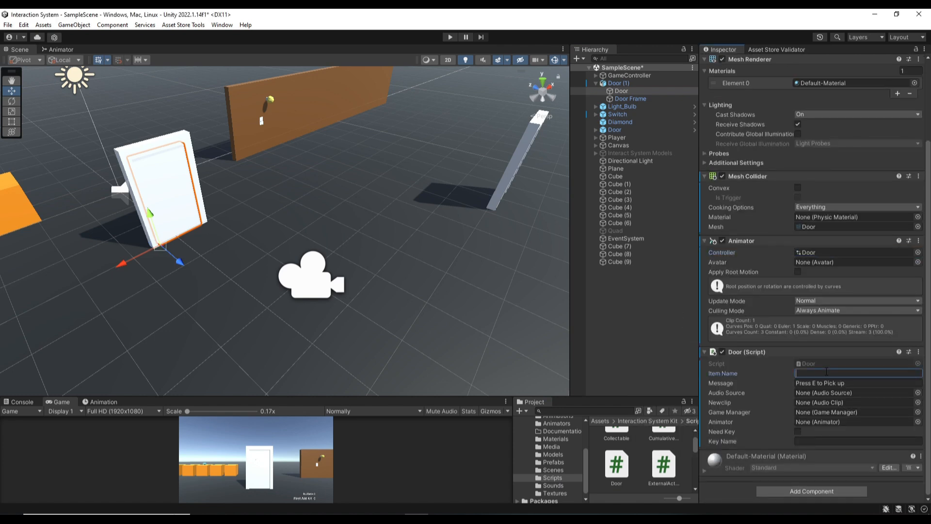
pyautogui.write('Door')
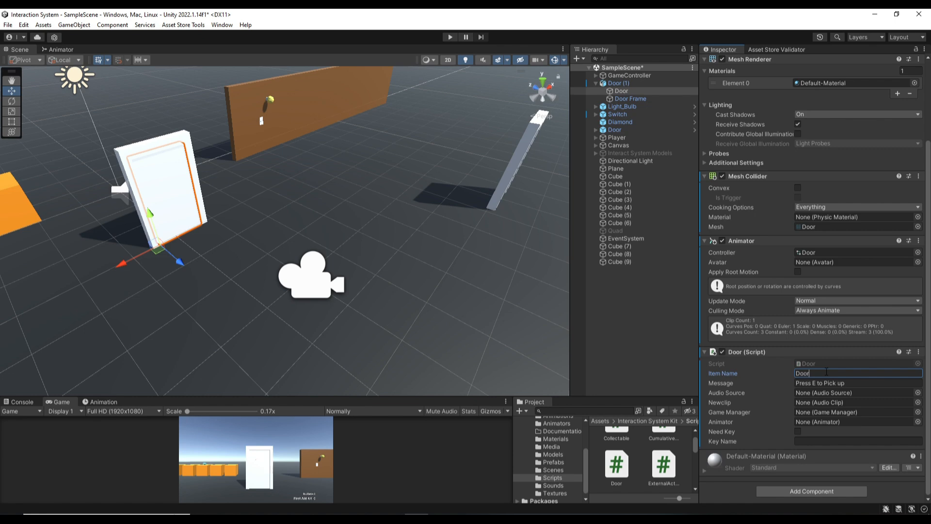
# - Change the door's message to "Press E to Open" and assign the door_open01 sound as its Newclip
pyautogui.doubleClick(854, 383)
pyautogui.press('BackSpace')
pyautogui.press('BackSpace')
pyautogui.press('BackSpace')
pyautogui.press('BackSpace')
pyautogui.press('BackSpace')
pyautogui.press('BackSpace')
pyautogui.write('Open')
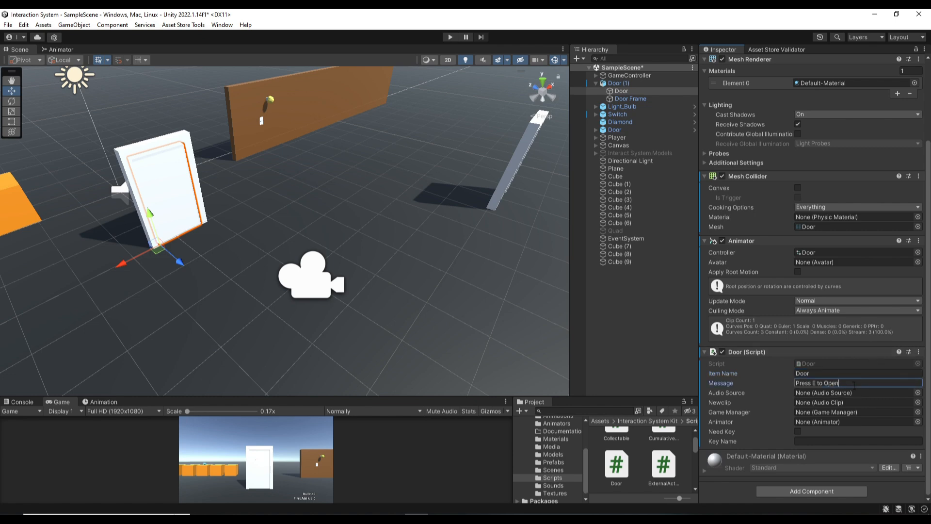
pyautogui.click(560, 485)
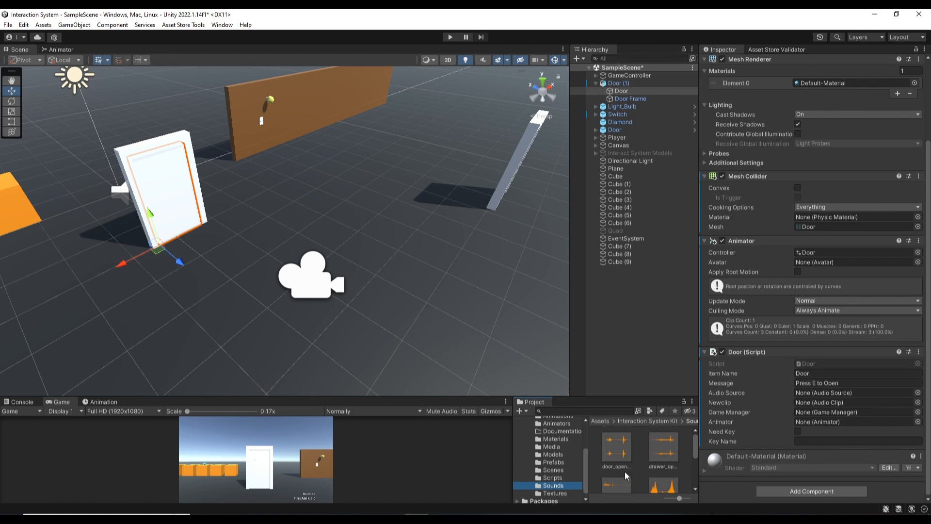
pyautogui.moveTo(617, 446); pyautogui.dragTo(835, 408)
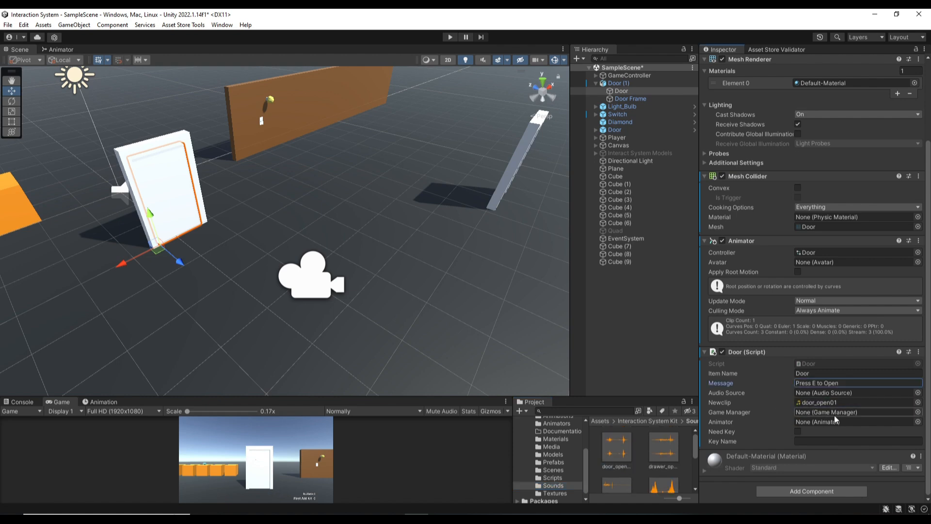
# - Run the scene, walk up to the door and open it, and stop play mode
pyautogui.hotkey('ctrl', 'p')
pyautogui.press('w')
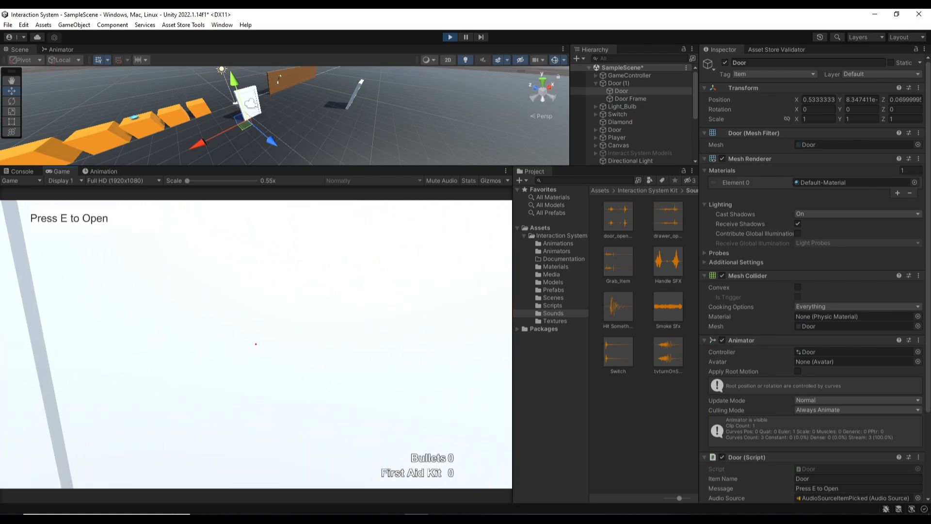
pyautogui.press('e')
pyautogui.press('s')
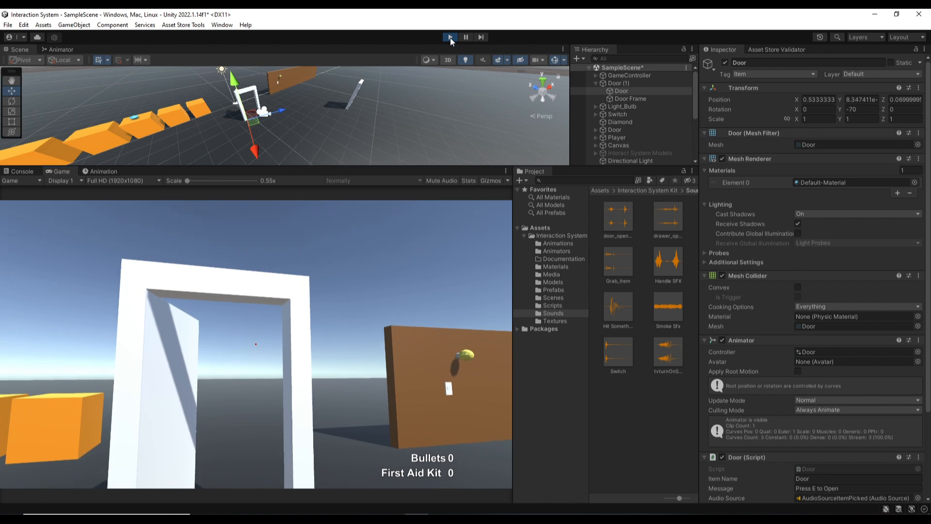
pyautogui.click(450, 37)
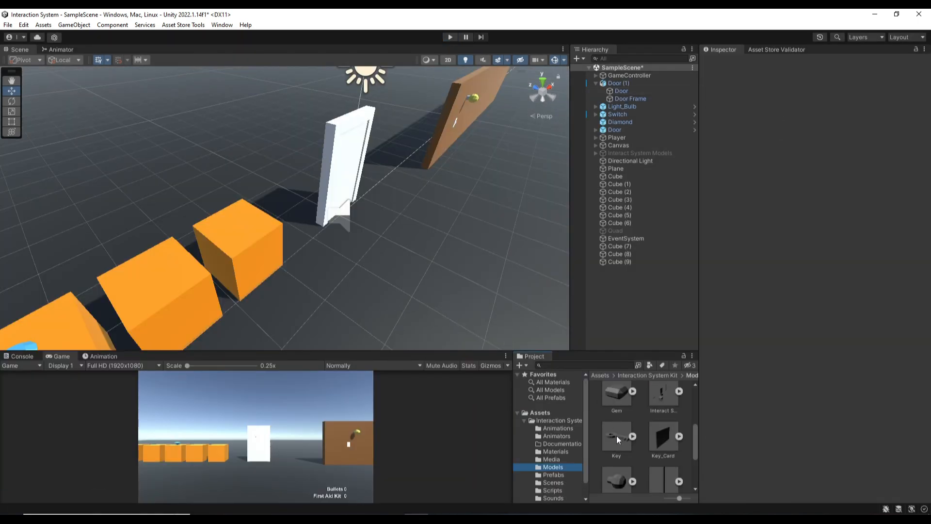
# - Place the Key model on the orange cube nearest the door and attach the Collectable script to it
pyautogui.moveTo(614, 441); pyautogui.dragTo(245, 228)
pyautogui.click(552, 490)
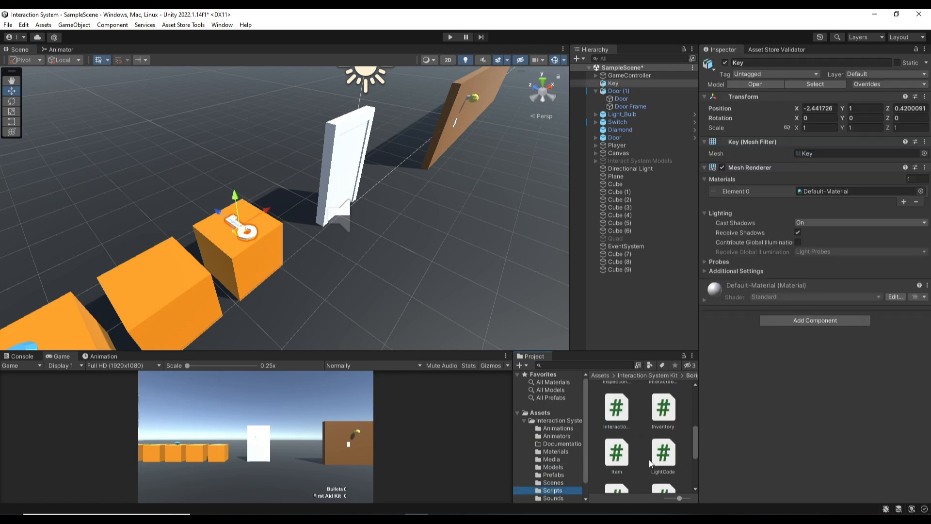
pyautogui.scroll(4, 649, 458)
pyautogui.moveTo(626, 417); pyautogui.dragTo(817, 371)
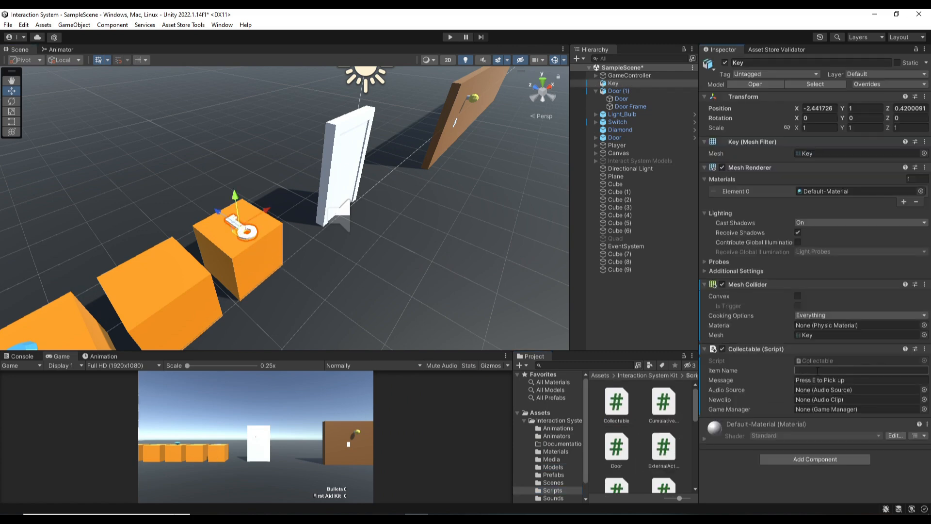
# - Set the key's Item Name to "Key" and assign the Grab_Item sound as its Newclip
pyautogui.write('Key')
pyautogui.scroll(-1, 542, 467)
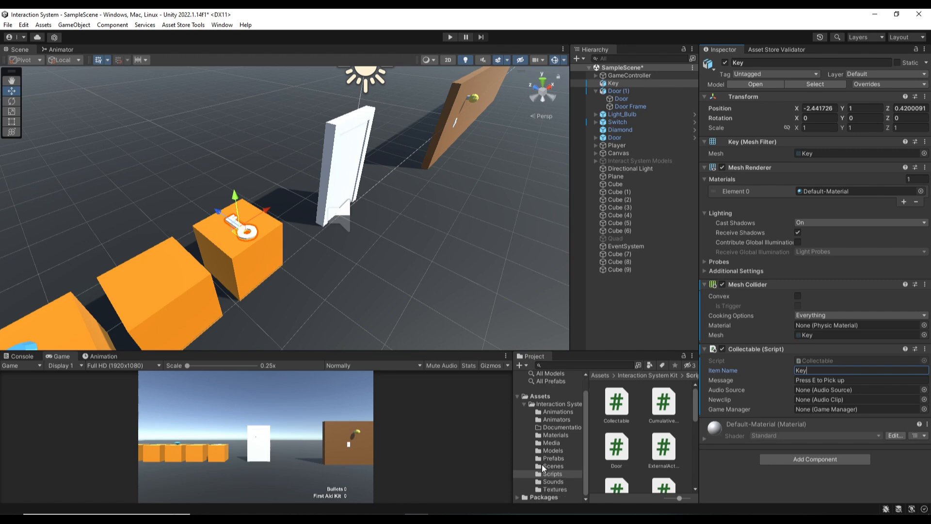
pyautogui.click(548, 482)
pyautogui.scroll(-1, 630, 467)
pyautogui.moveTo(620, 443); pyautogui.dragTo(847, 398)
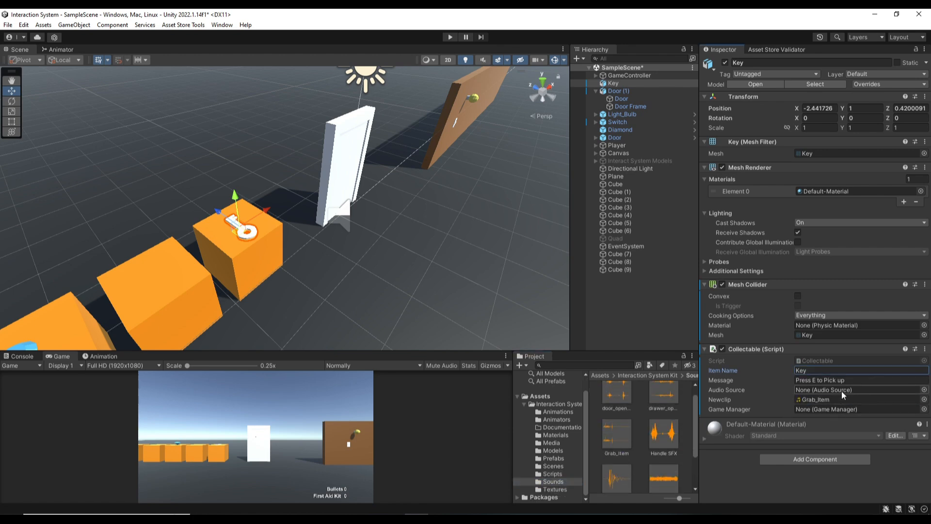
# - Enable Need Key on the new door's Door script and set its Key Name to "Key"
pyautogui.click(618, 91)
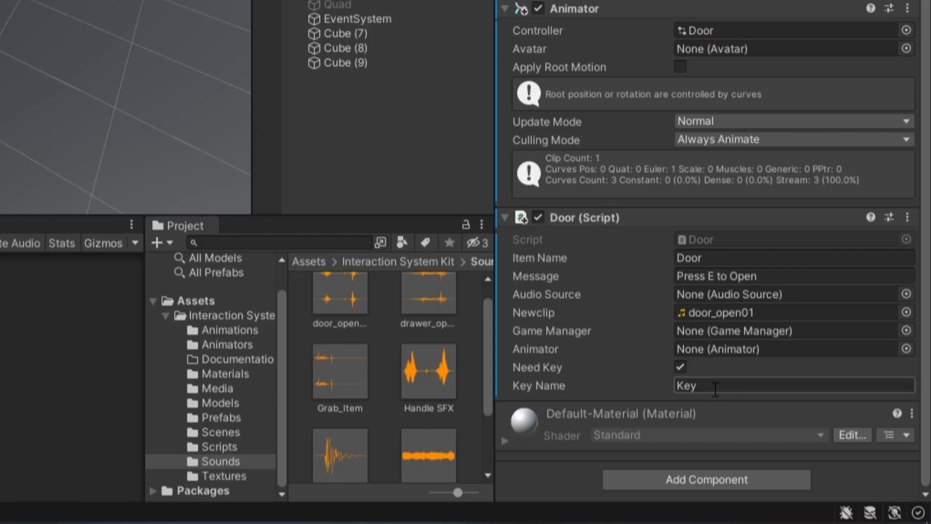
pyautogui.click(715, 386)
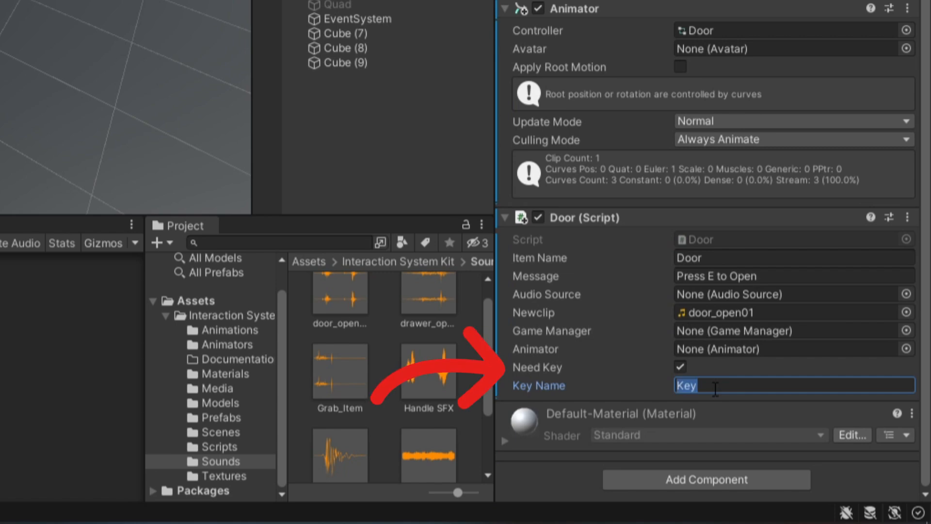
pyautogui.write('Key')
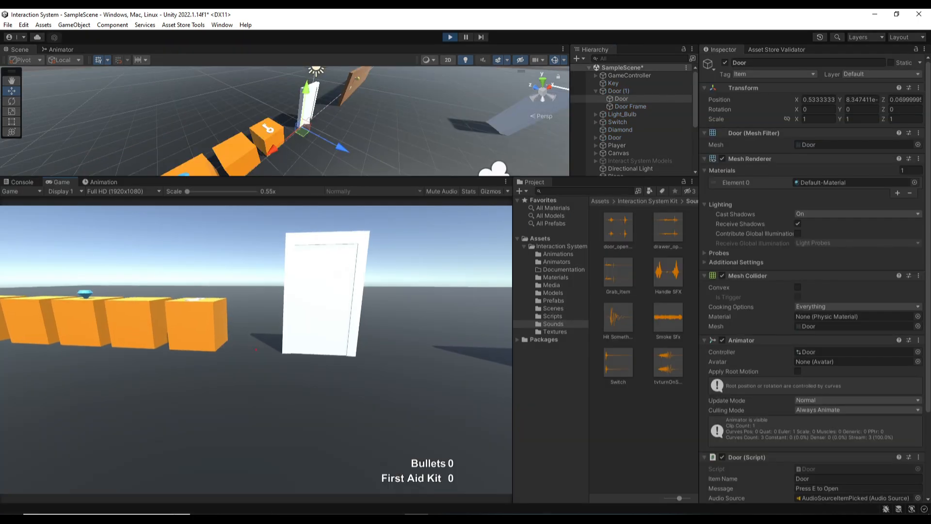
# - Test the locked door in play mode by approaching it, collecting the key and opening it, and stop the scene
pyautogui.press('w')
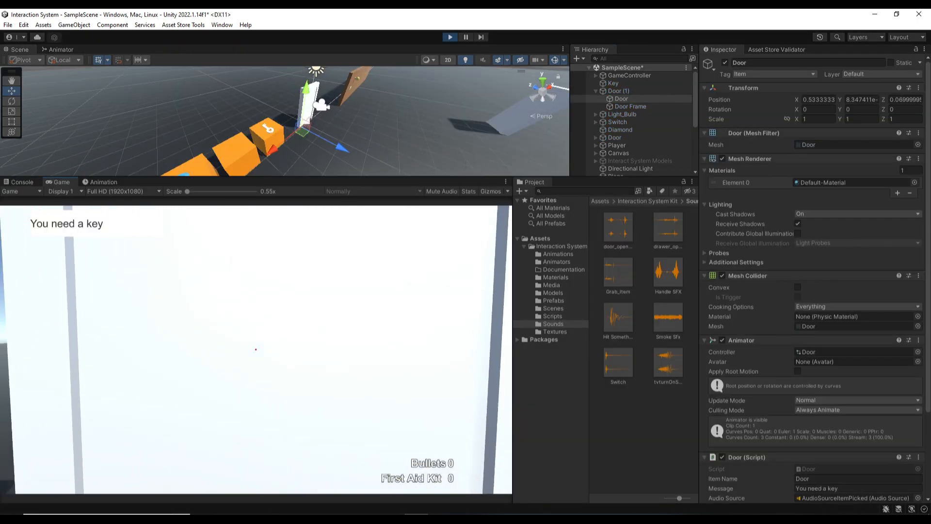
pyautogui.press('a')
pyautogui.press('e')
pyautogui.press('w')
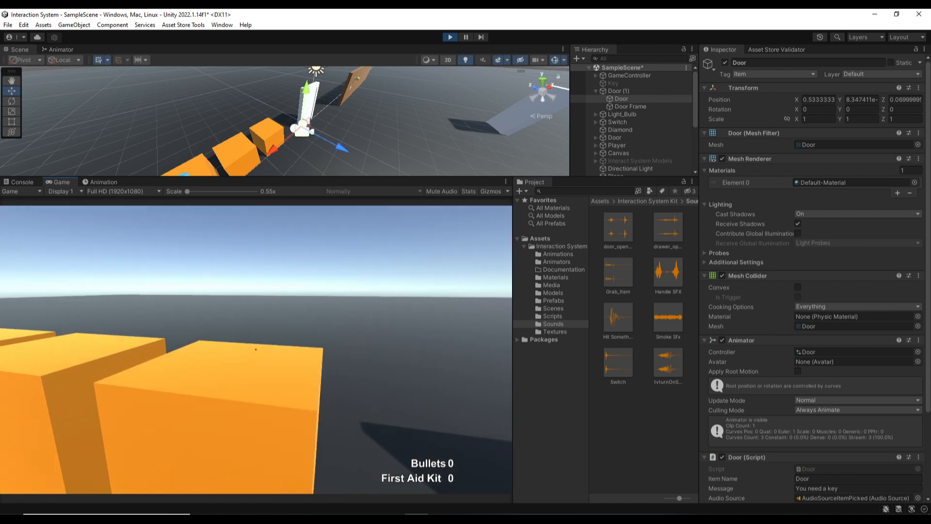
pyautogui.press('e')
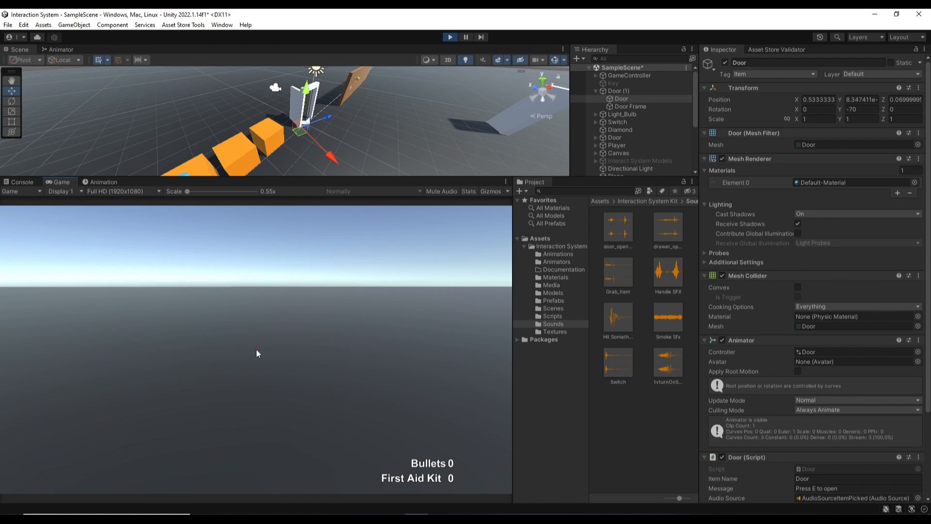
pyautogui.click(449, 37)
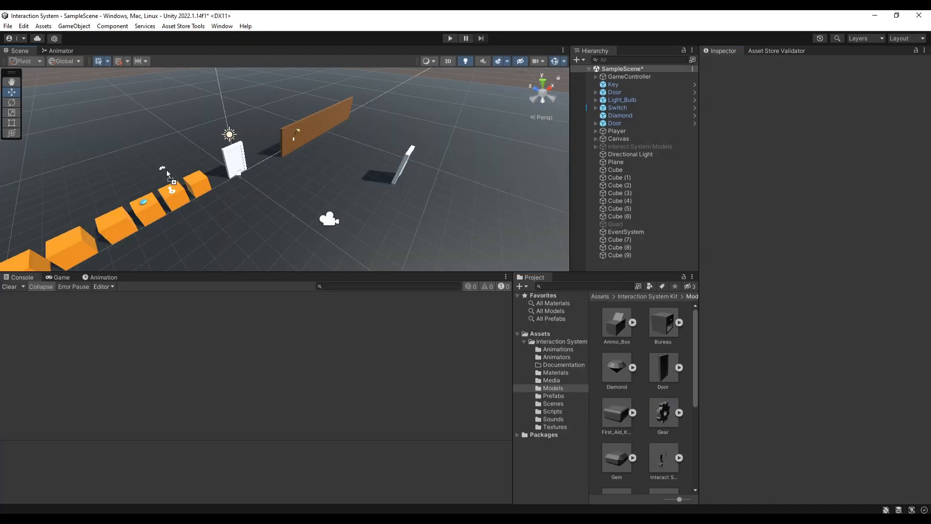
# - Place the Gear model on the orange cube nearest the door and attach the Transportable script to it
pyautogui.moveTo(167, 173); pyautogui.dragTo(167, 175)
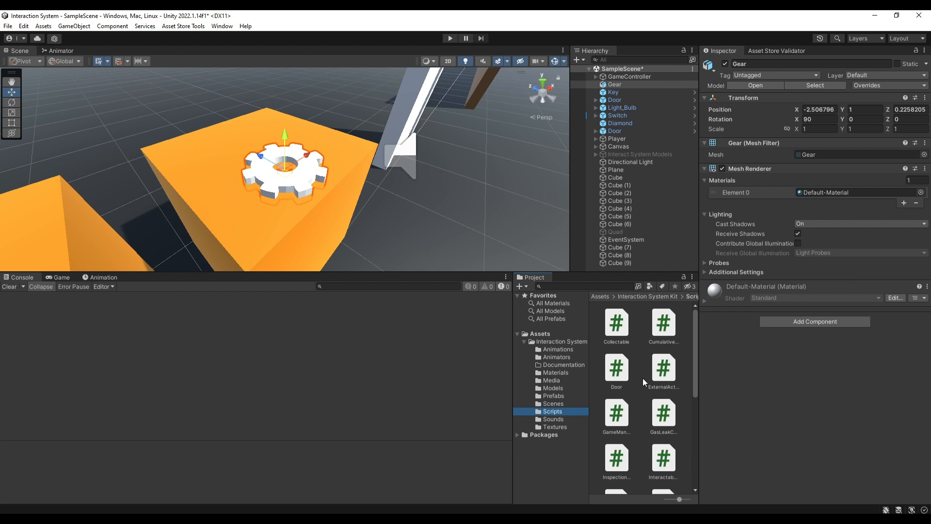
pyautogui.scroll(-5, 641, 377)
pyautogui.moveTo(663, 429); pyautogui.dragTo(800, 269)
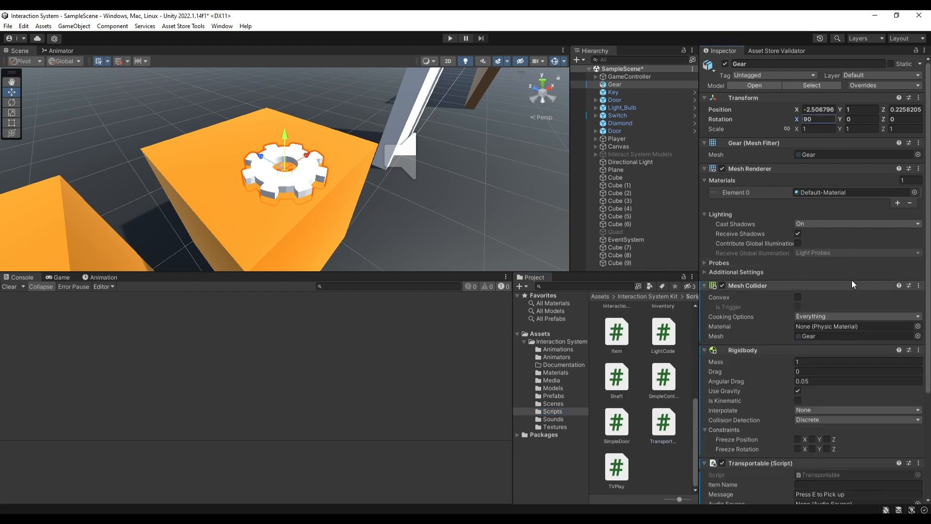
# - Make the gear's Mesh Collider convex and set the gear's layer to Items
pyautogui.click(798, 297)
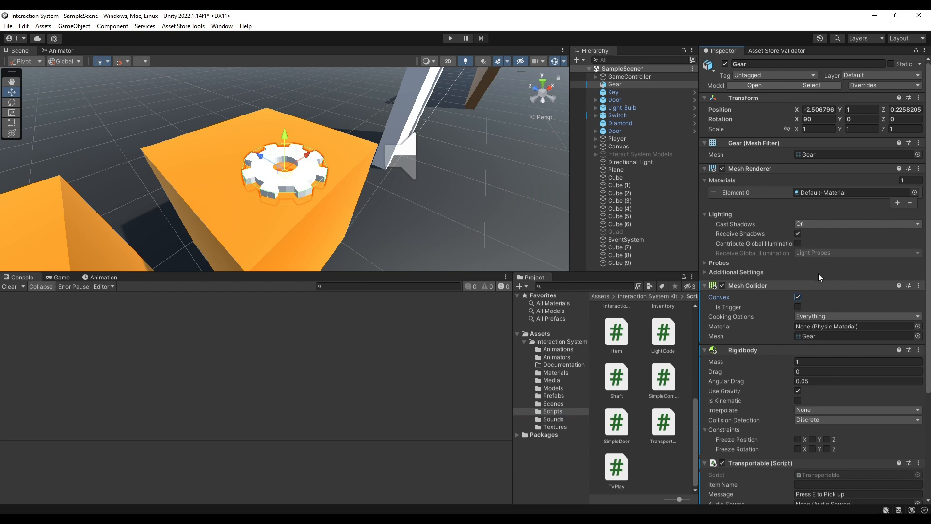
pyautogui.click(888, 78)
pyautogui.click(873, 139)
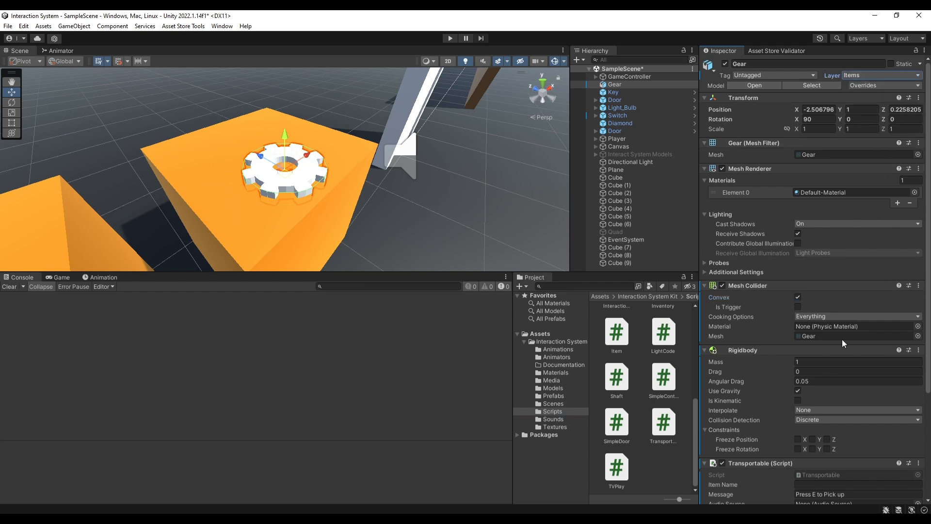
# - Set the gear's Item Name to "Gear" and assign the Grab_Item sound as its Newclip
pyautogui.scroll(-2, 844, 338)
pyautogui.scroll(-3, 844, 337)
pyautogui.click(815, 345)
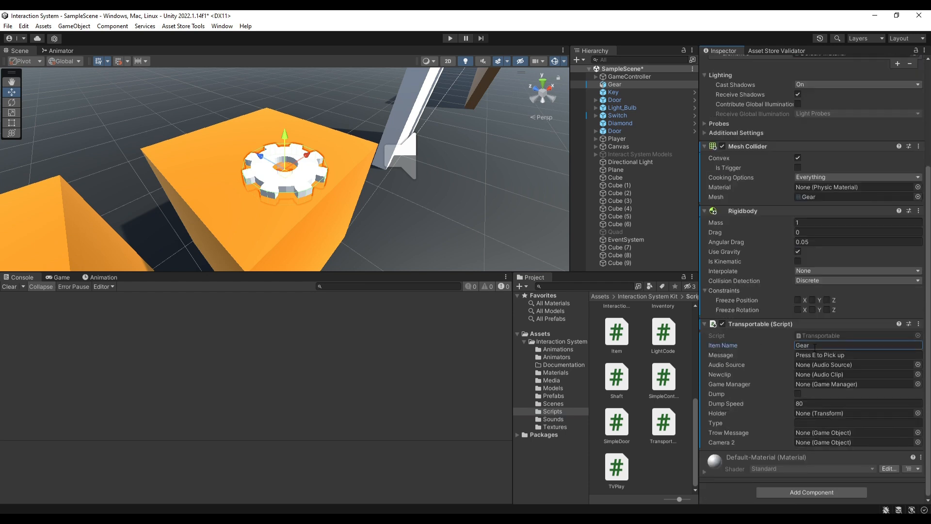
pyautogui.click(553, 420)
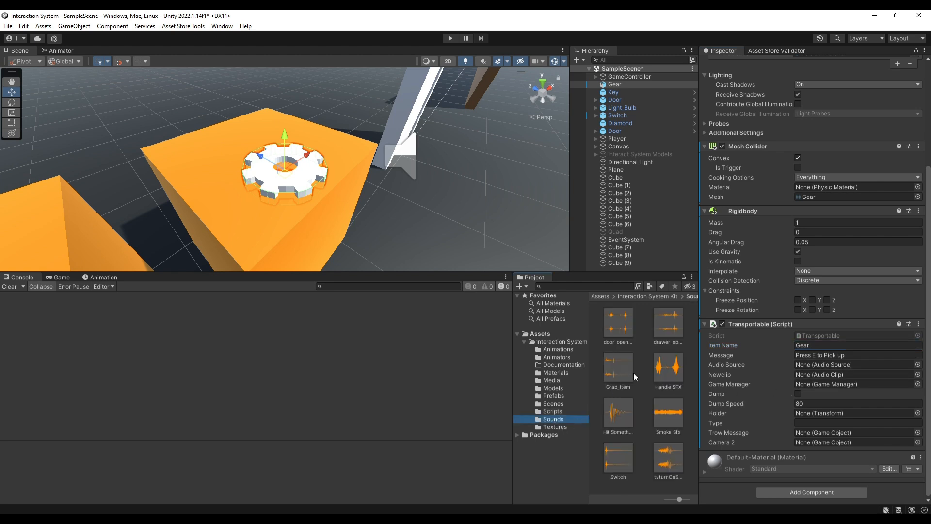
pyautogui.moveTo(634, 377); pyautogui.dragTo(849, 373)
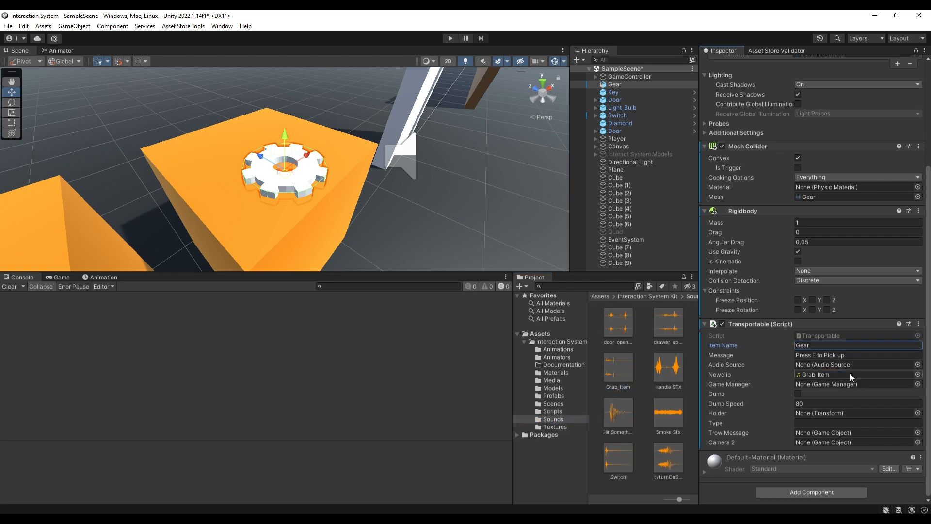
# - Enable Dump on the gear's Transportable script, with the player's Holder2 as Holder and "Gear" as Type
pyautogui.click(798, 393)
pyautogui.click(595, 139)
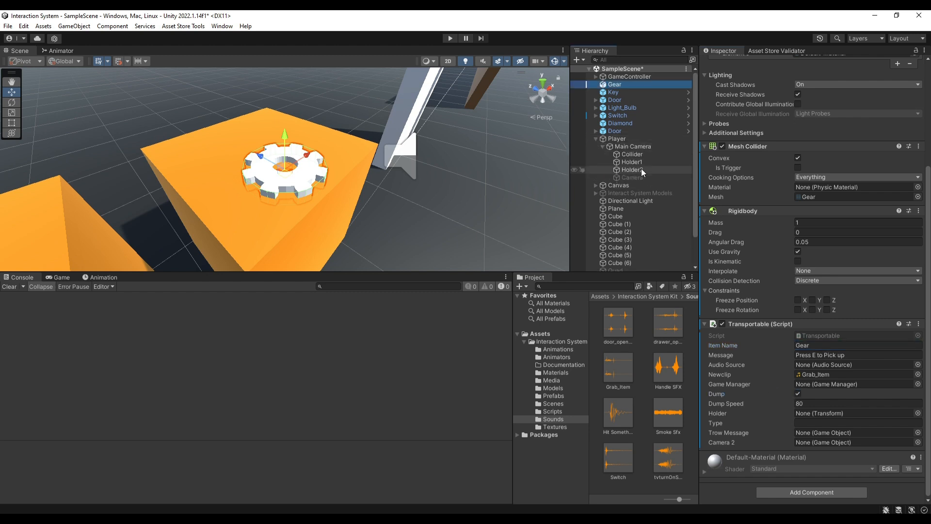
pyautogui.moveTo(638, 167); pyautogui.dragTo(817, 416)
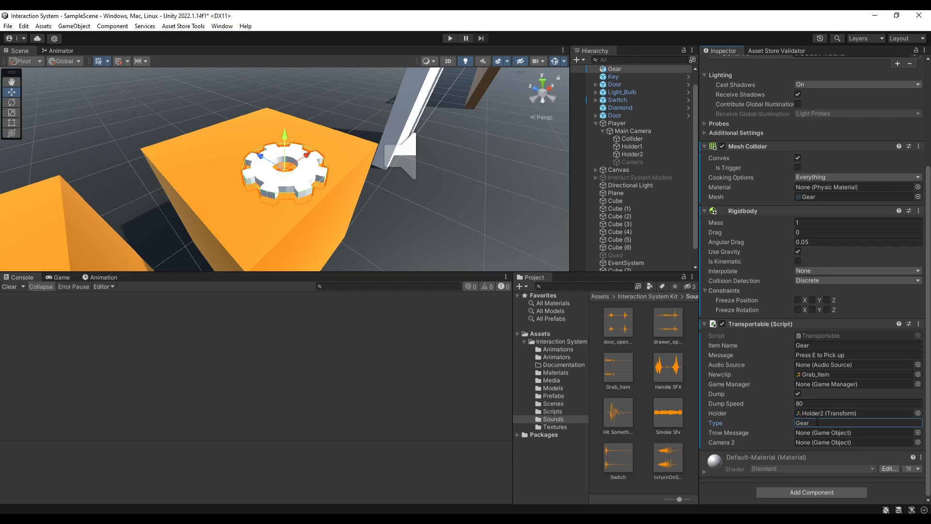
# - Assign the canvas's Message2 BG as the gear's Trow Message and the player's Camera object as its Camera 2
pyautogui.click(596, 170)
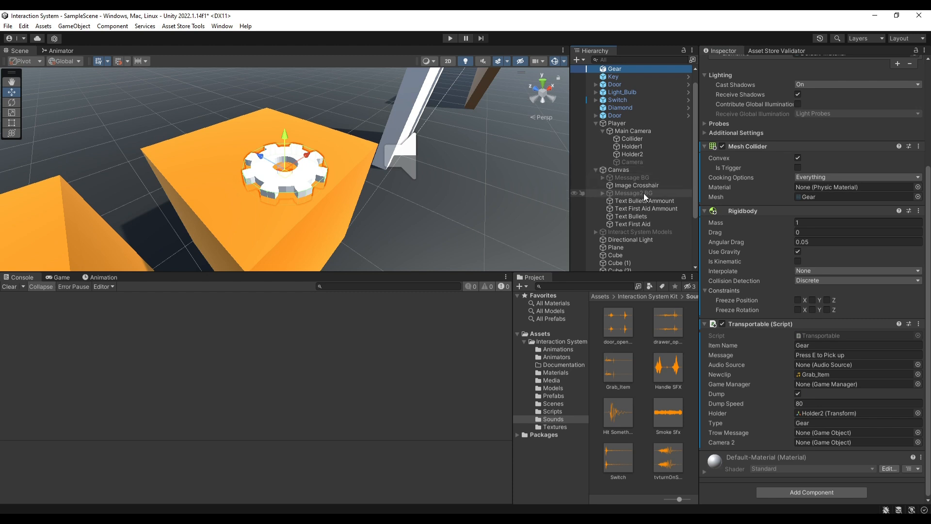
pyautogui.moveTo(644, 193); pyautogui.dragTo(830, 438)
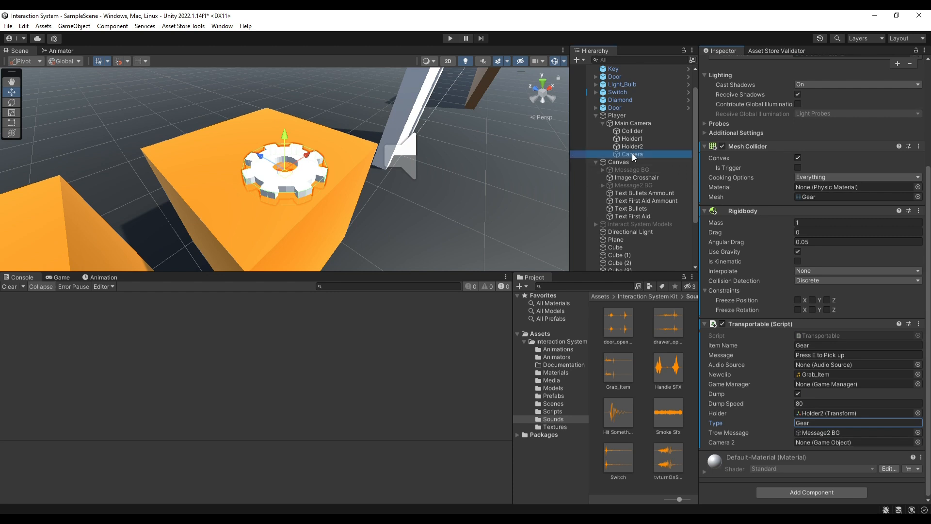
pyautogui.moveTo(632, 153); pyautogui.dragTo(833, 441)
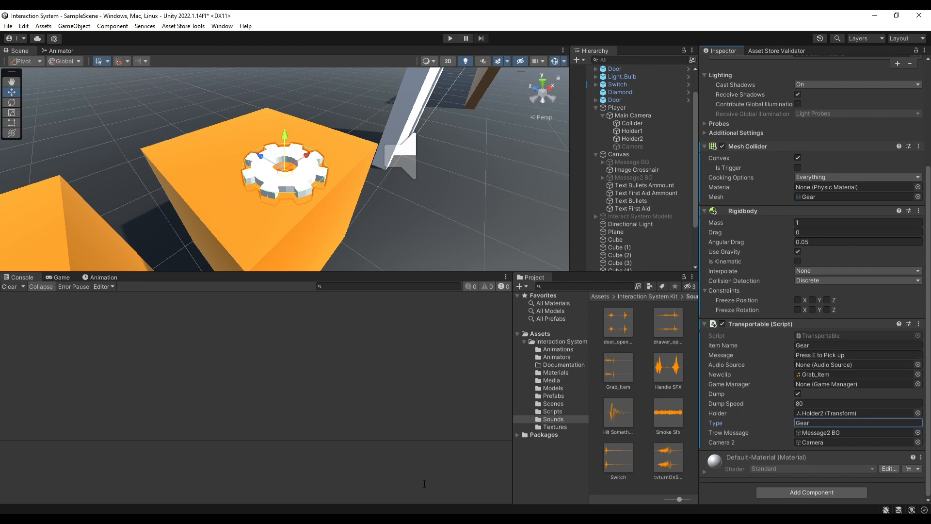
# - Run the scene and test the gear by picking it up, throwing it onto the floor, and picking it up again
pyautogui.hotkey('ctrl', 'p')
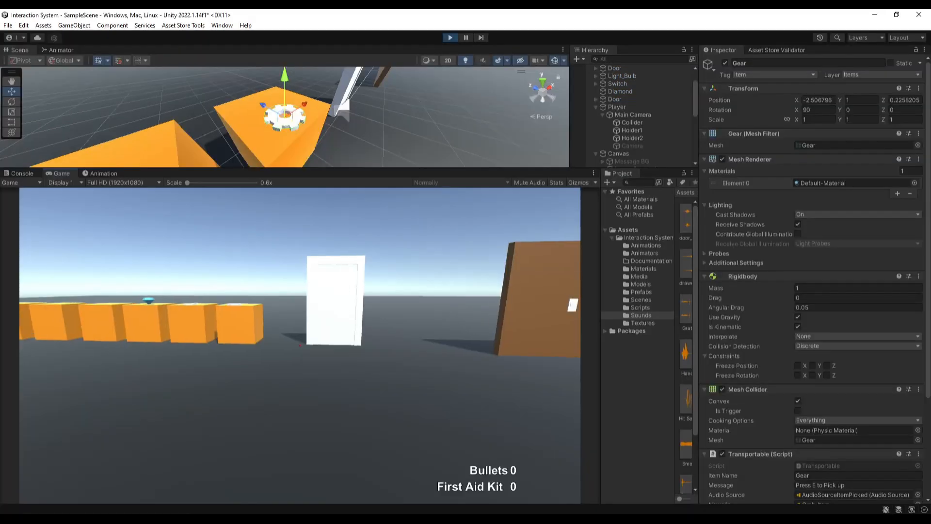
pyautogui.press('w')
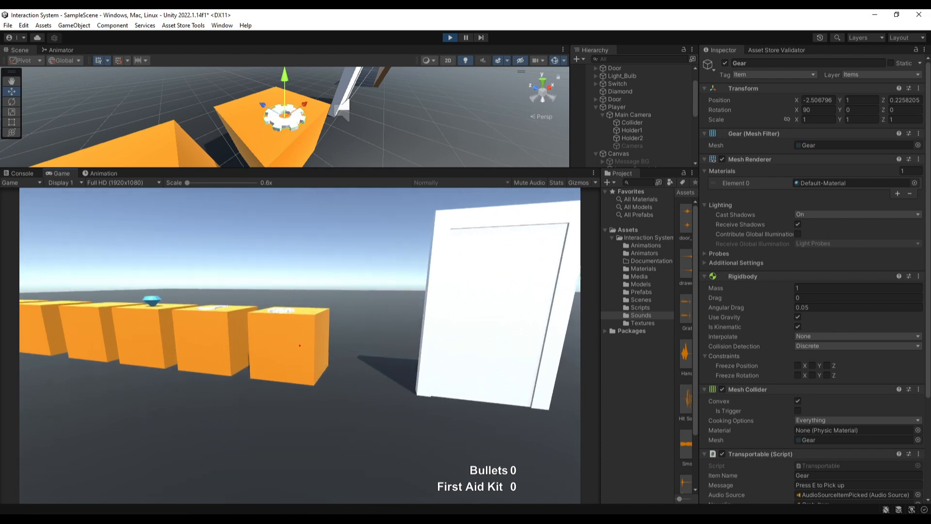
pyautogui.press('e')
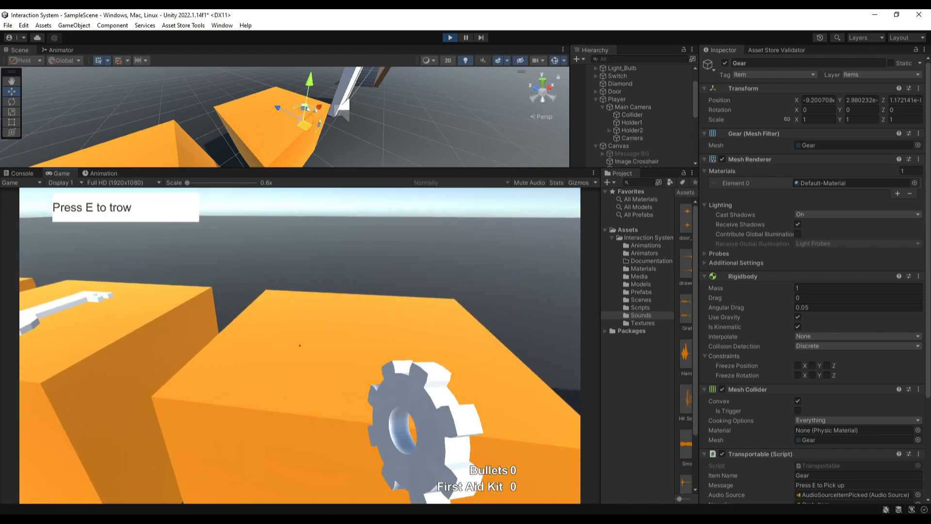
pyautogui.press('s')
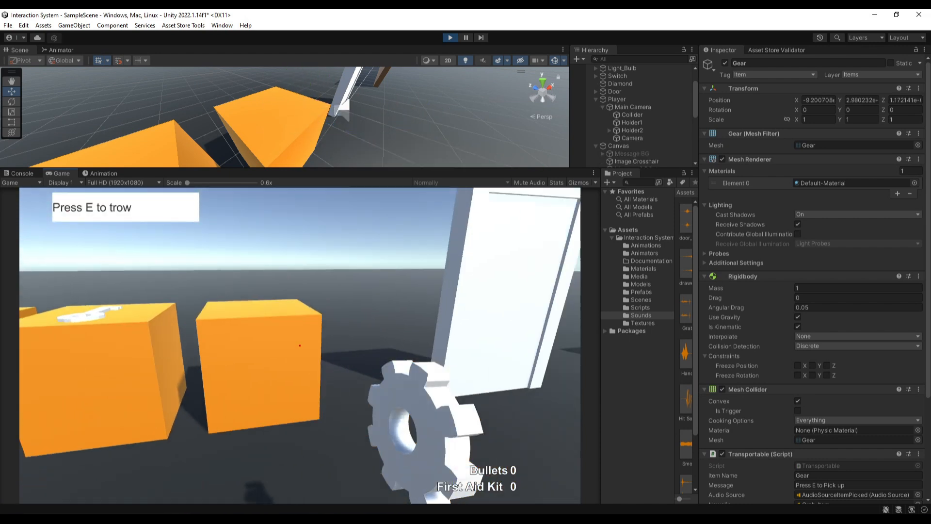
pyautogui.press('e')
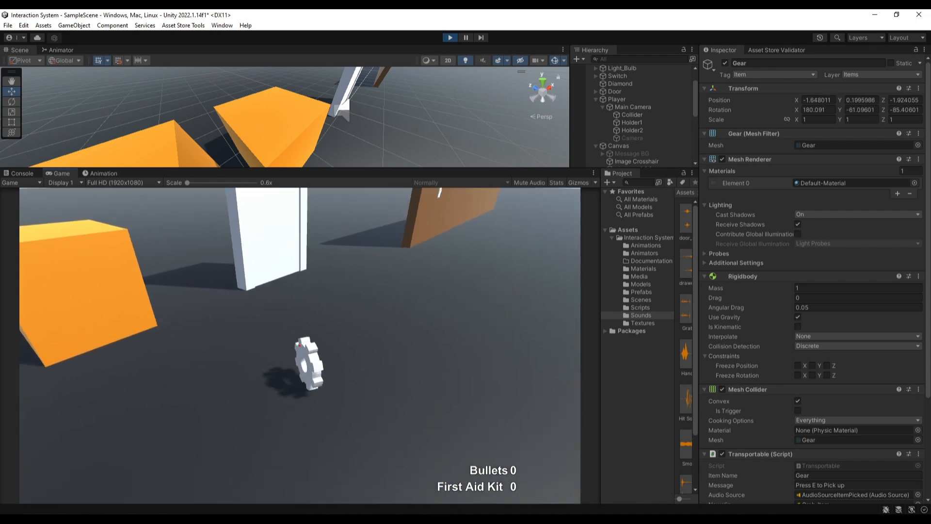
pyautogui.press('e')
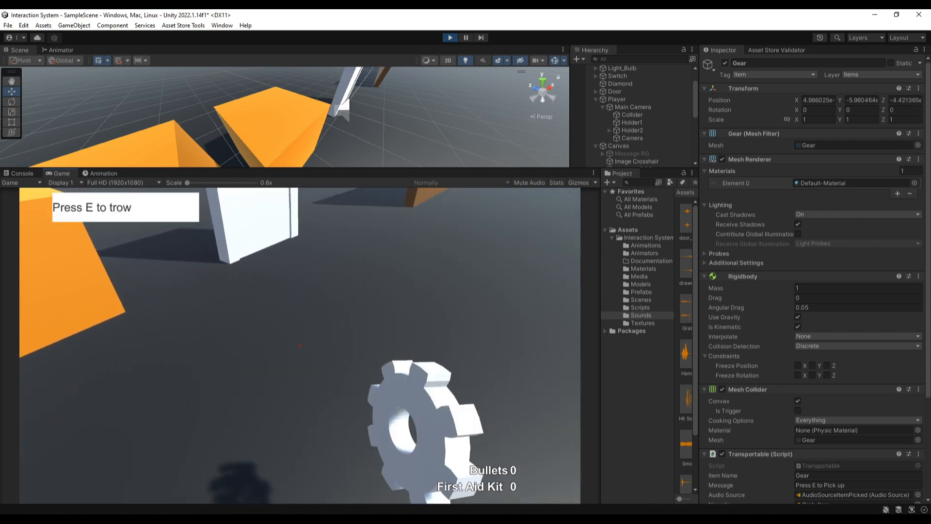
# - Carry the gear to the light switch, the key and the white door to test interacting with them while holding it
pyautogui.press('w')
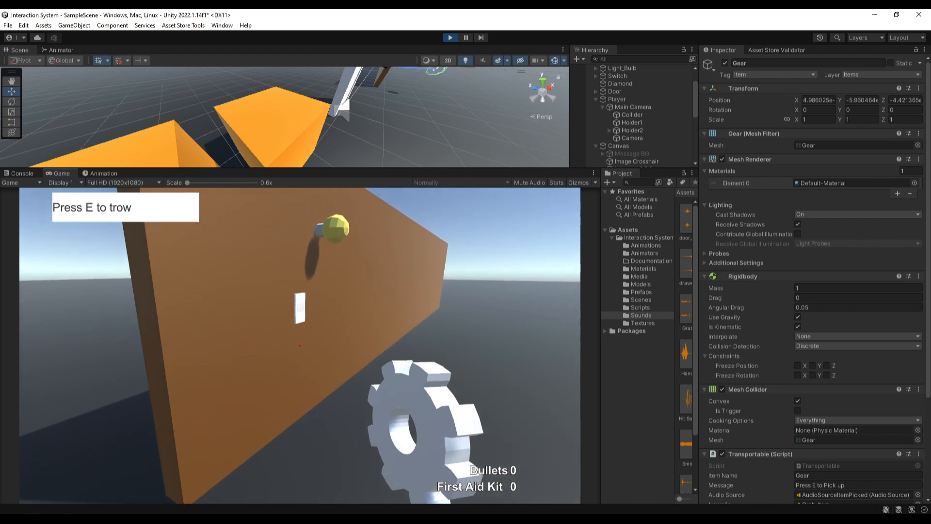
pyautogui.press('e')
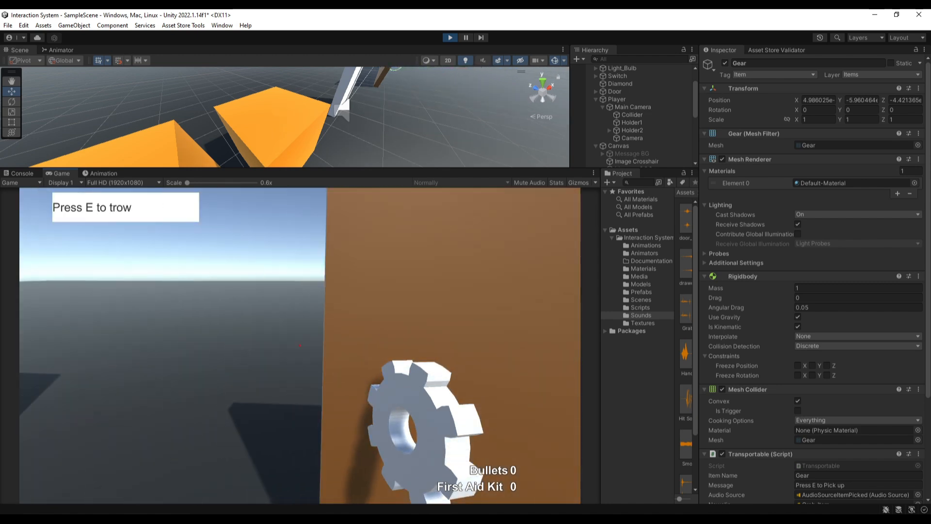
pyautogui.press('w')
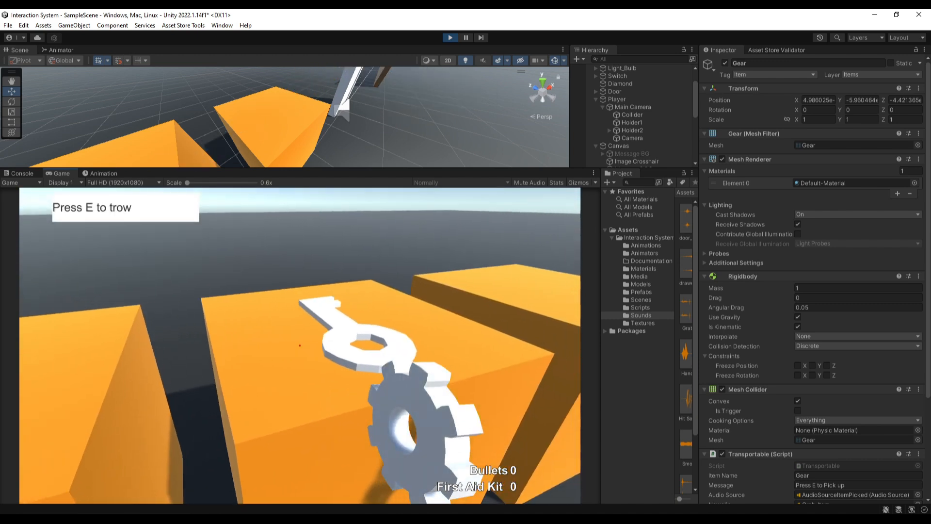
pyautogui.press('e')
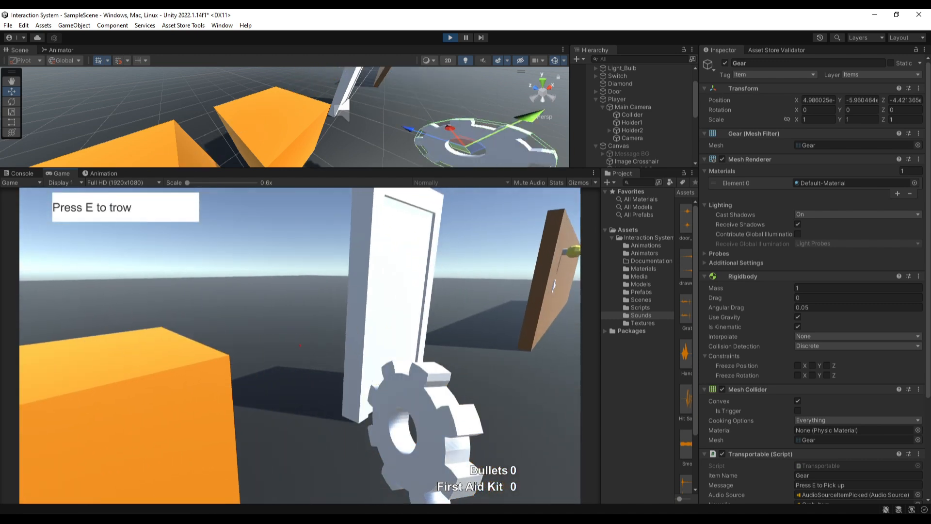
pyautogui.press('e')
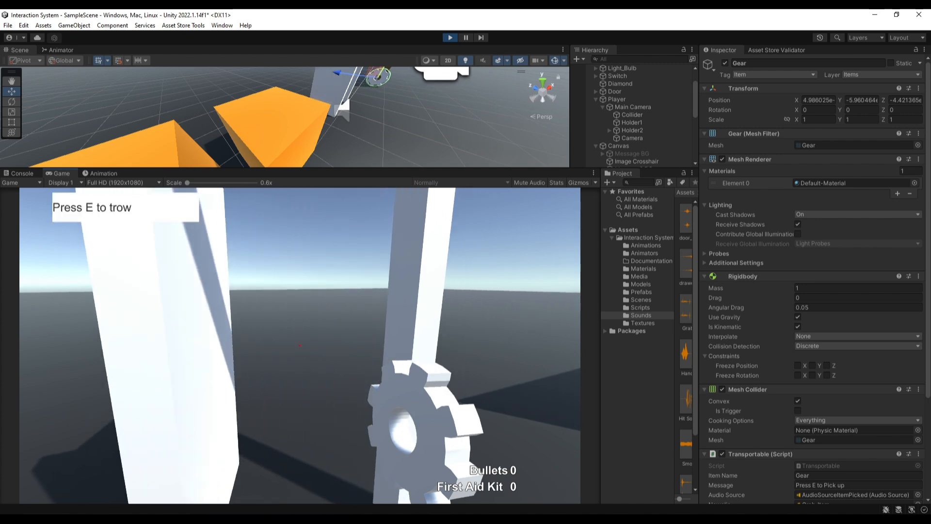
pyautogui.press('e')
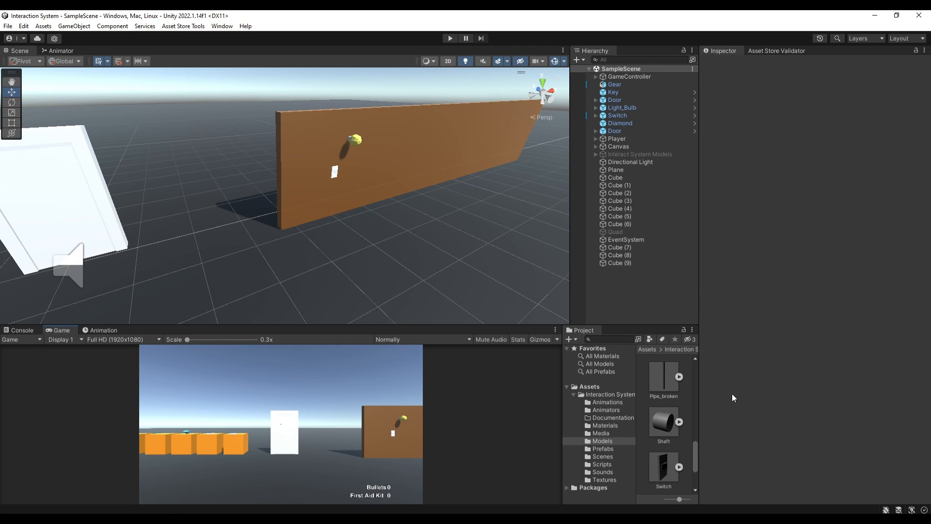
# - Place the Shaft model on the brown wall near the light switch and set its Shaft script's Newclip to Hit Something and Type to "Gear"
pyautogui.moveTo(664, 425); pyautogui.dragTo(453, 232)
pyautogui.moveTo(314, 192); pyautogui.dragTo(314, 190)
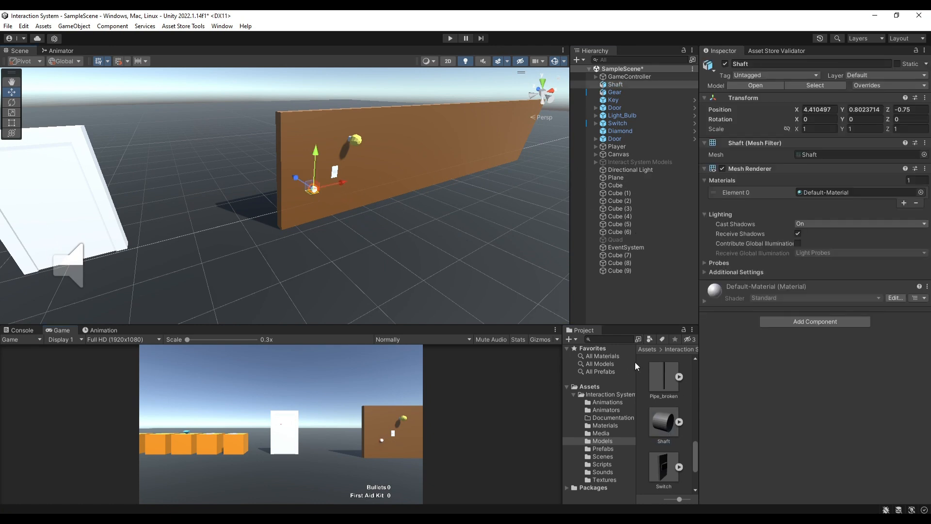
pyautogui.click(603, 472)
pyautogui.click(828, 410)
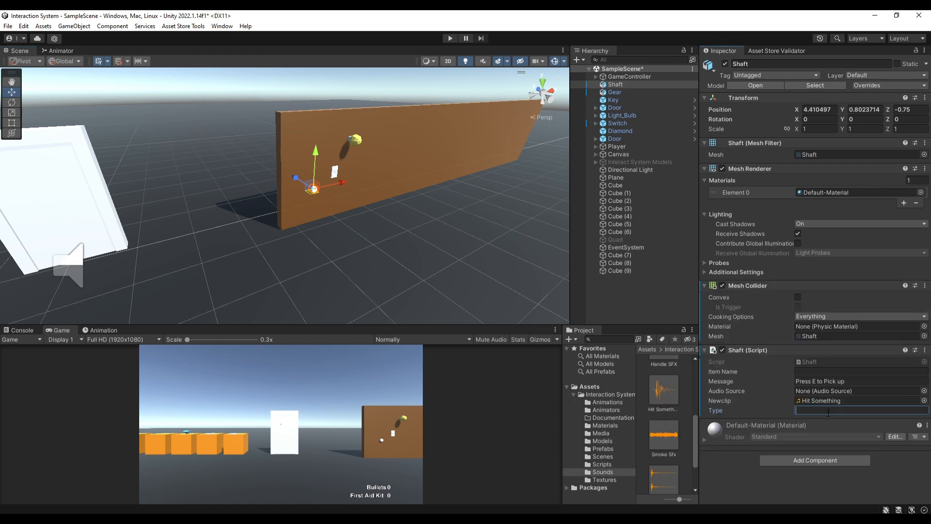
# - Run the scene, pick up the gear, and carry it to the brown wall to try the light switch
pyautogui.click(450, 38)
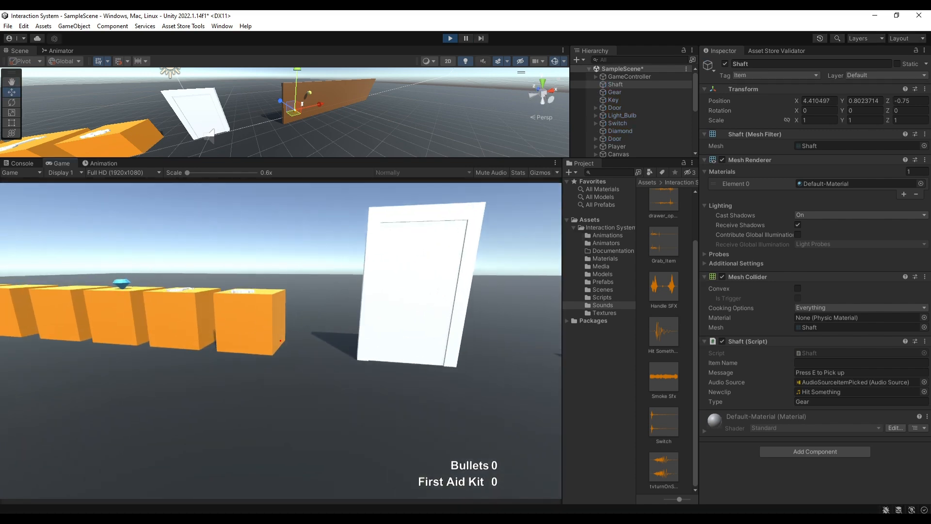
pyautogui.press('w')
pyautogui.press('e')
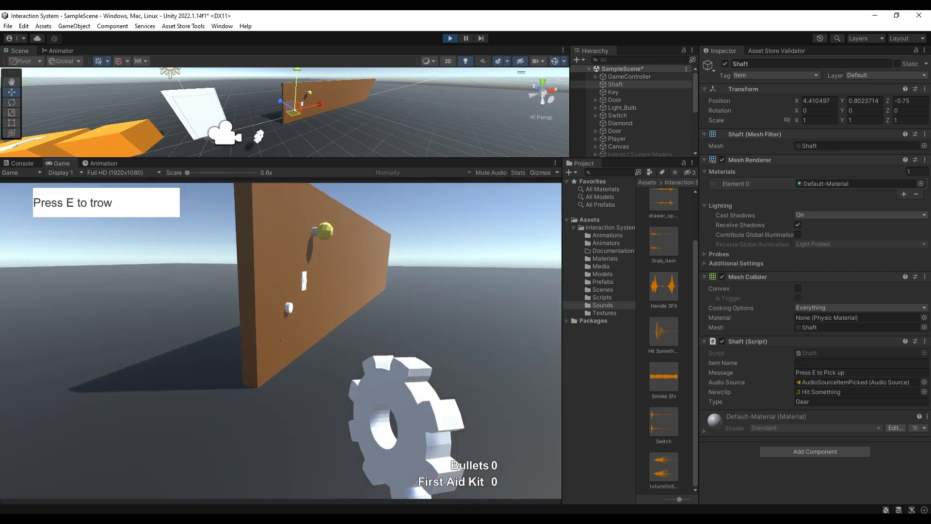
pyautogui.press('w')
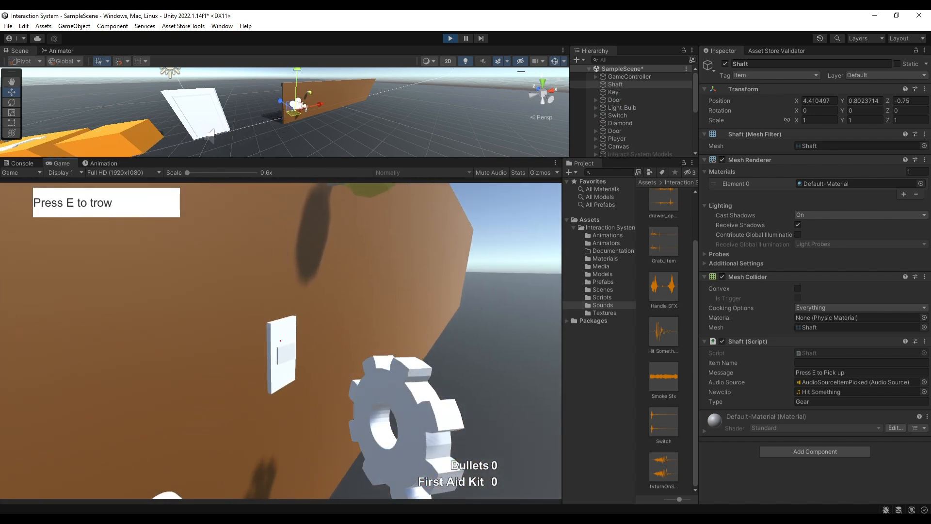
pyautogui.press('e')
pyautogui.press('e')
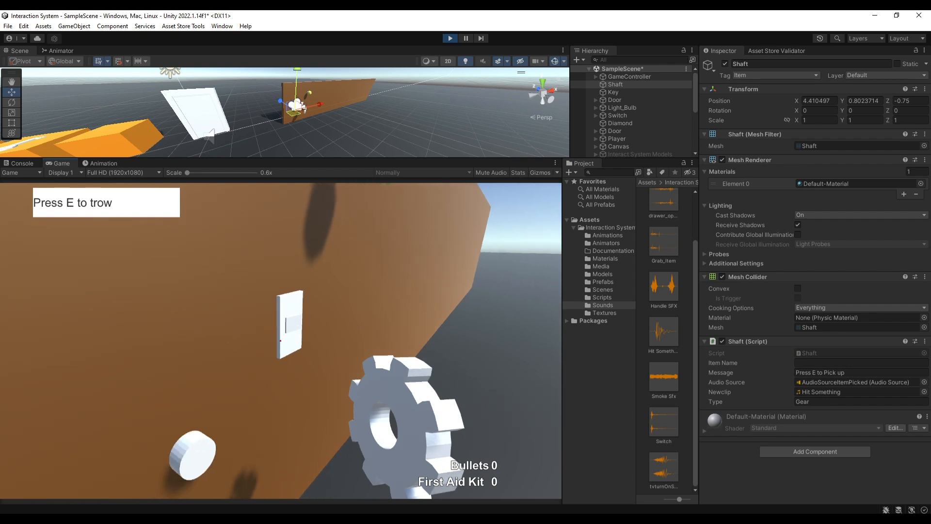
# - Test placing the carried gear on the wall's shaft, and back away to view it mounted
pyautogui.press('s')
pyautogui.press('w')
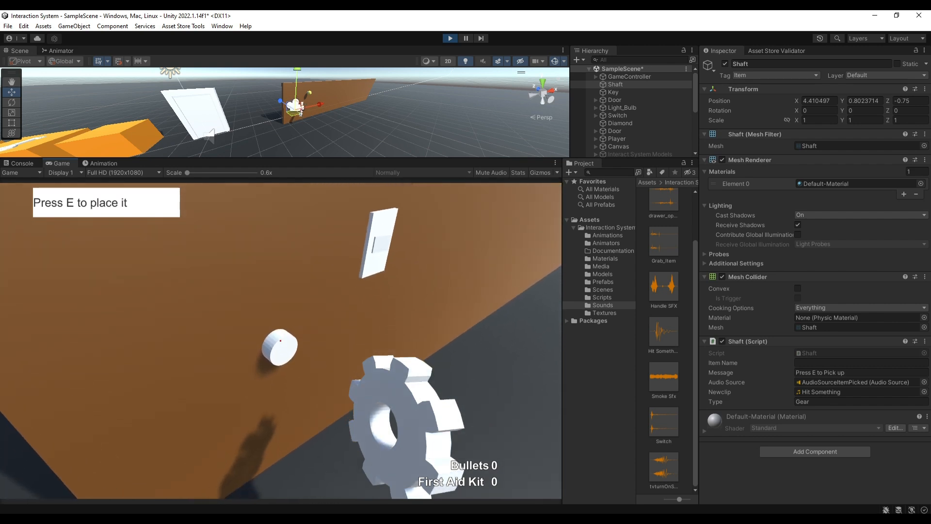
pyautogui.press('e')
pyautogui.press('s')
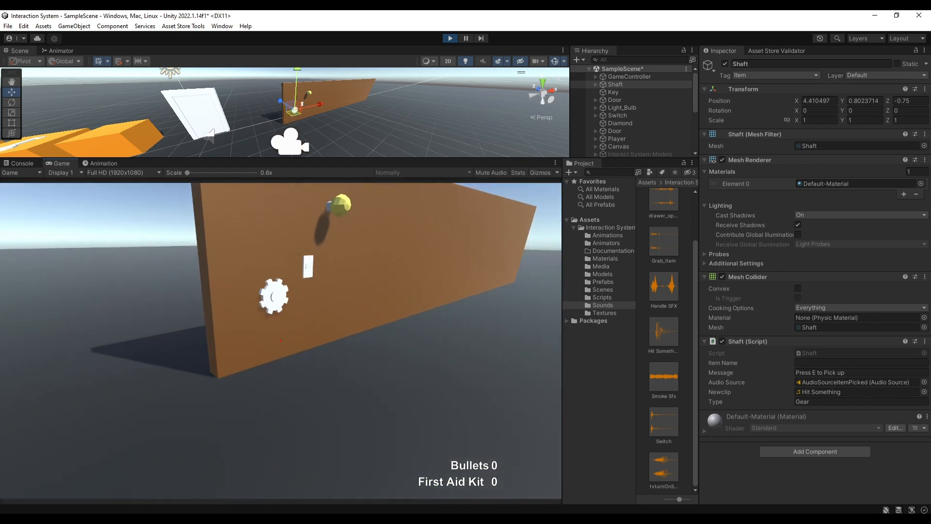
pyautogui.press('Escape')
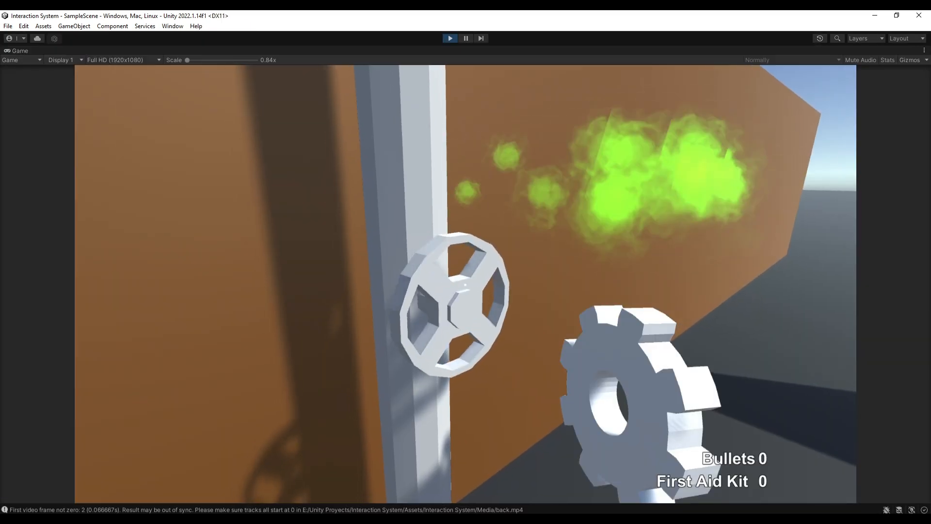
# - Test the pipe's gas valve in the demo scene and throw the carried gear onto the floor
pyautogui.press('s')
pyautogui.press('e')
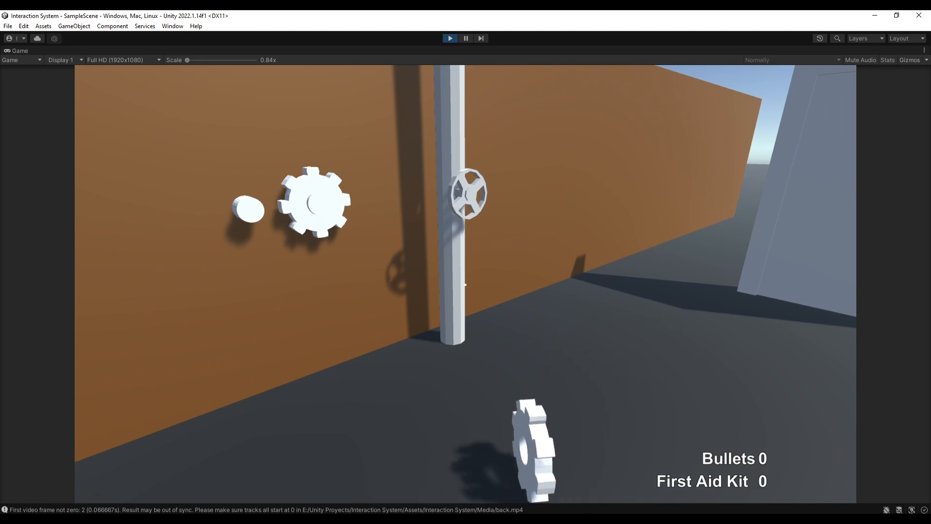